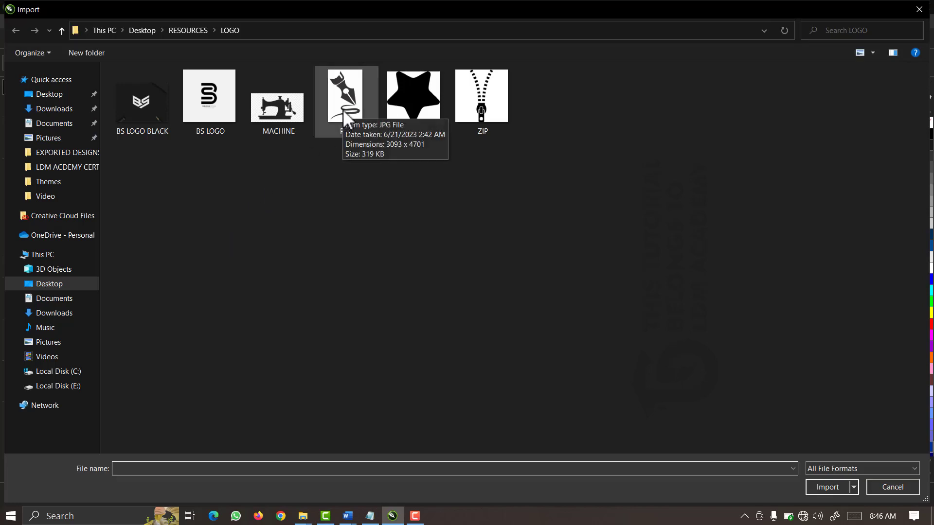
Import the PEN and STAR images together and place both at original size on the drawing area.
left_click(351, 121)
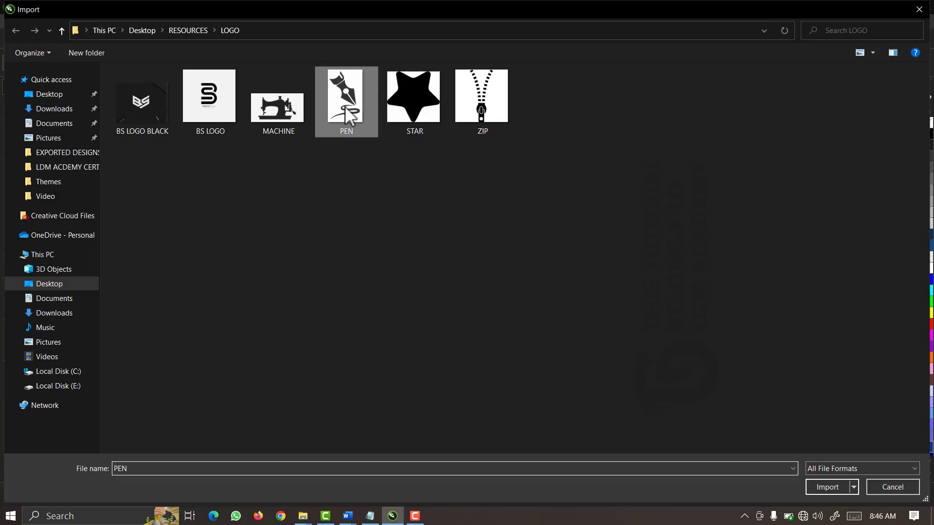
left_click(412, 118, "ctrl")
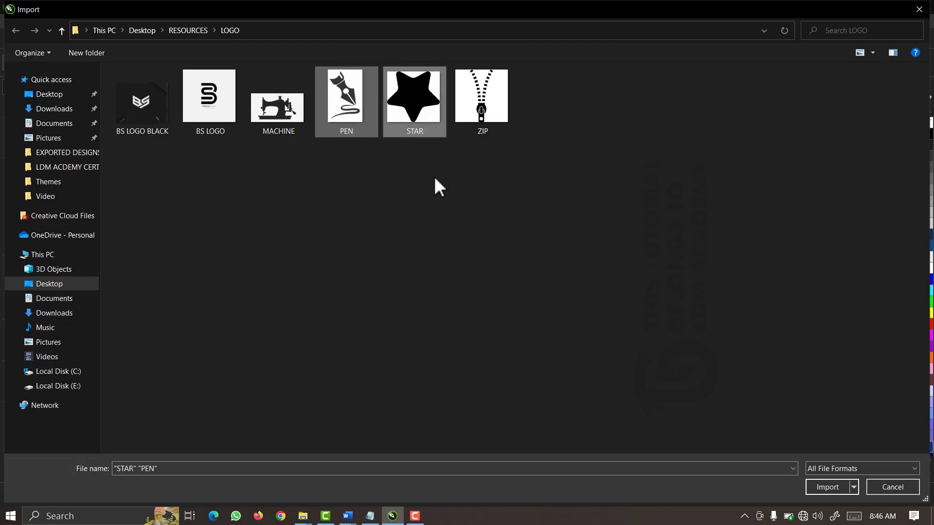
left_click(826, 487)
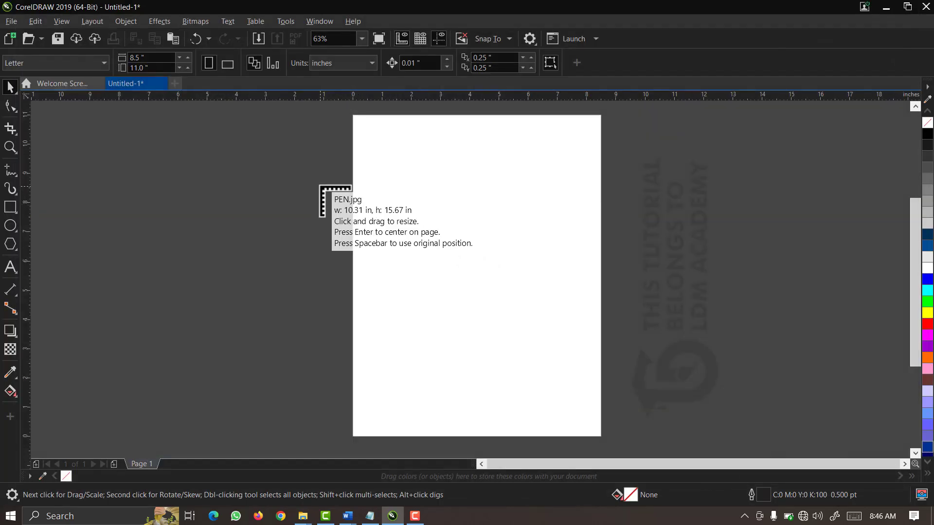
left_click_drag(319, 190, 319, 187)
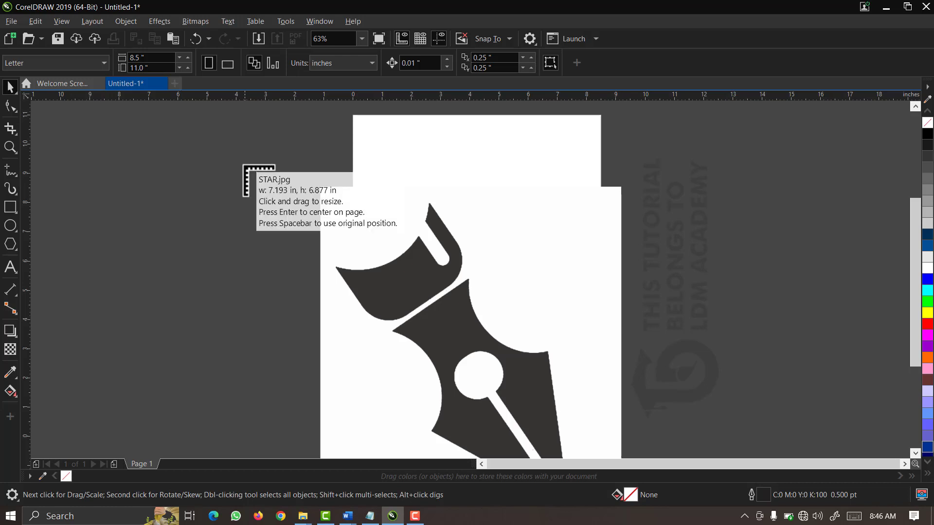
left_click(243, 164)
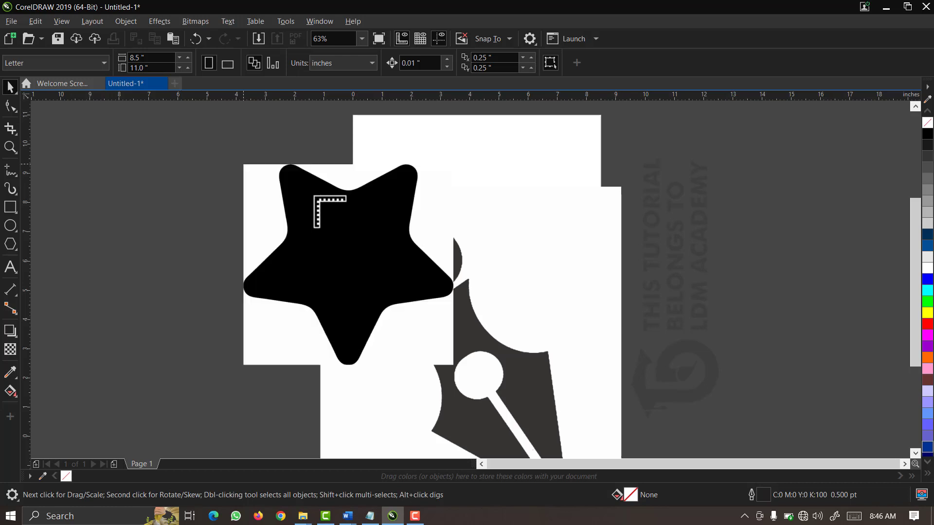
Scale the pen image proportionally to about 5.62 by 8.54 in and place it beside the page's right edge.
left_click(533, 298)
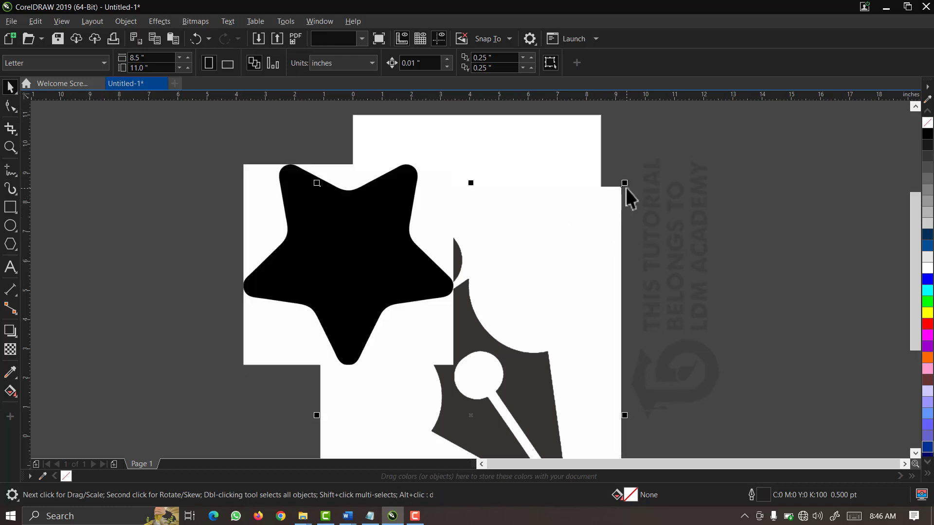
left_click(625, 188)
left_click_drag(624, 188, 553, 291)
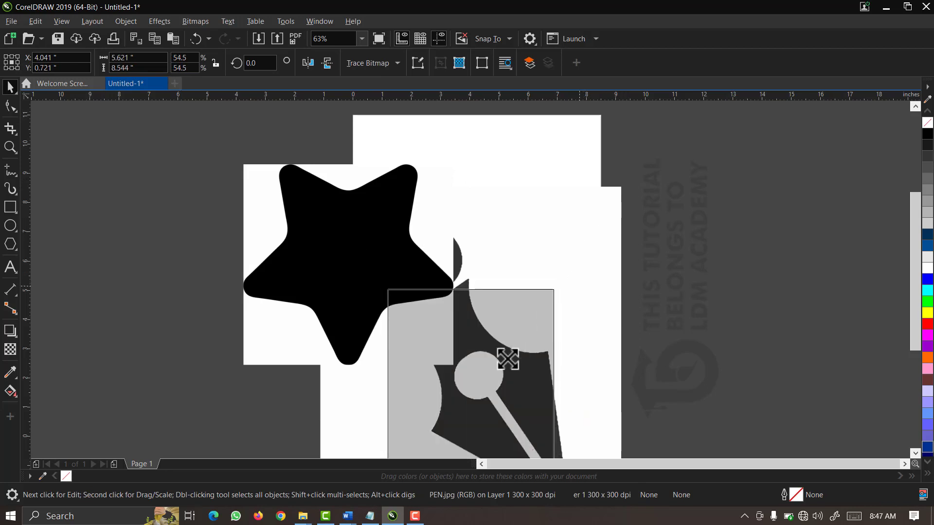
left_click_drag(532, 370, 764, 182)
Move the star image onto the page and shrink it proportionally to about 6.58 by 6.29 in.
left_click(369, 298)
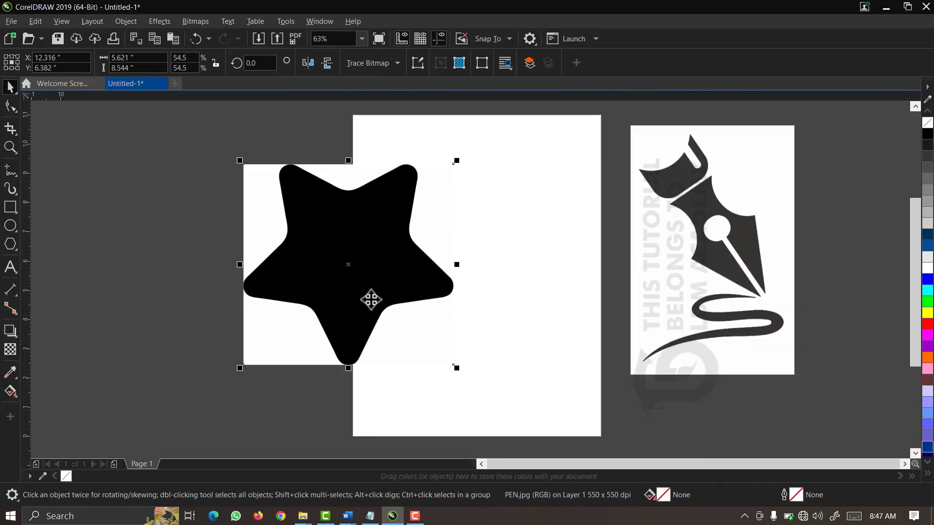
left_click_drag(369, 298, 497, 308)
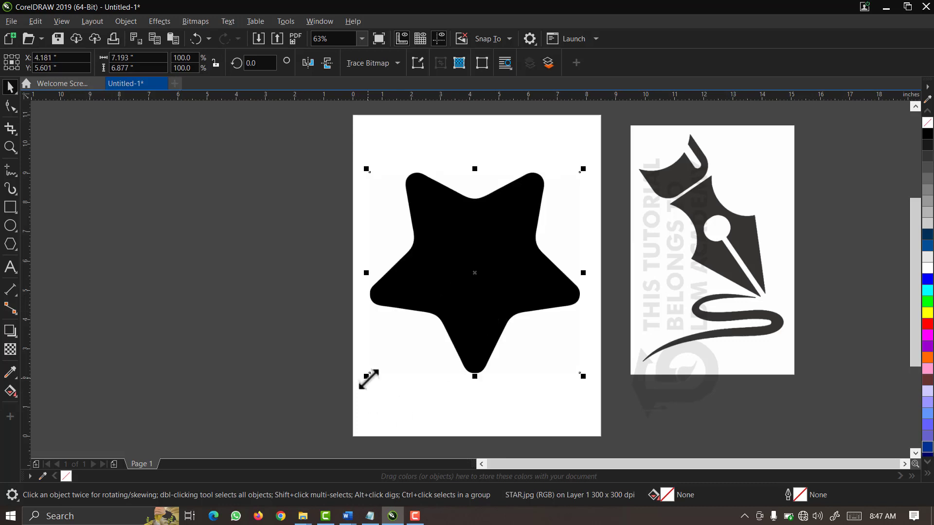
left_click_drag(368, 378, 386, 361)
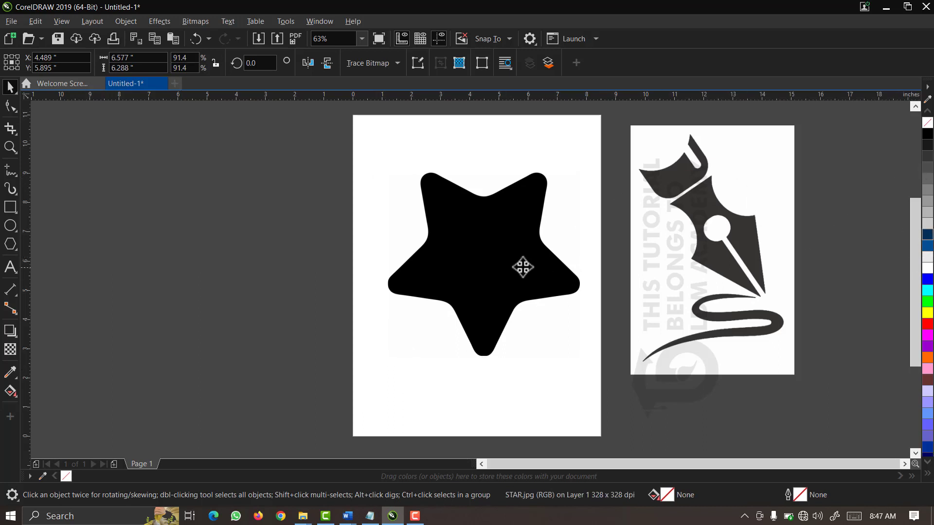
left_click_drag(517, 264, 510, 265)
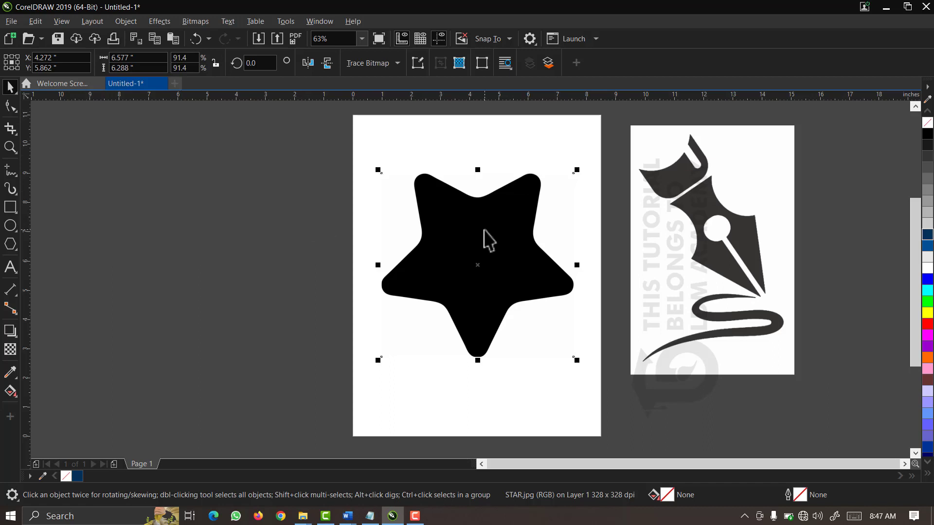
Convert the star image to Black and White (1-bit) using the Line Art method with a threshold of 205.
left_click(204, 23)
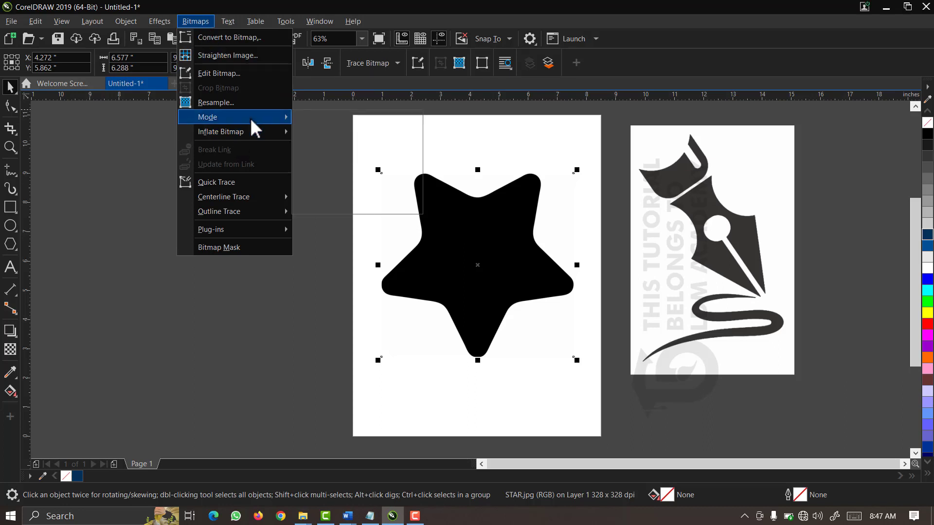
mouse_move(250, 117)
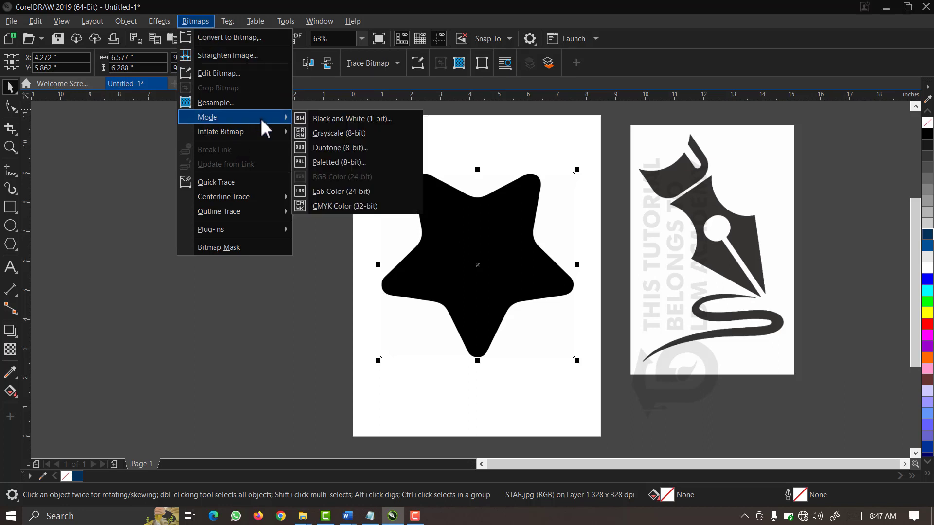
left_click(333, 118)
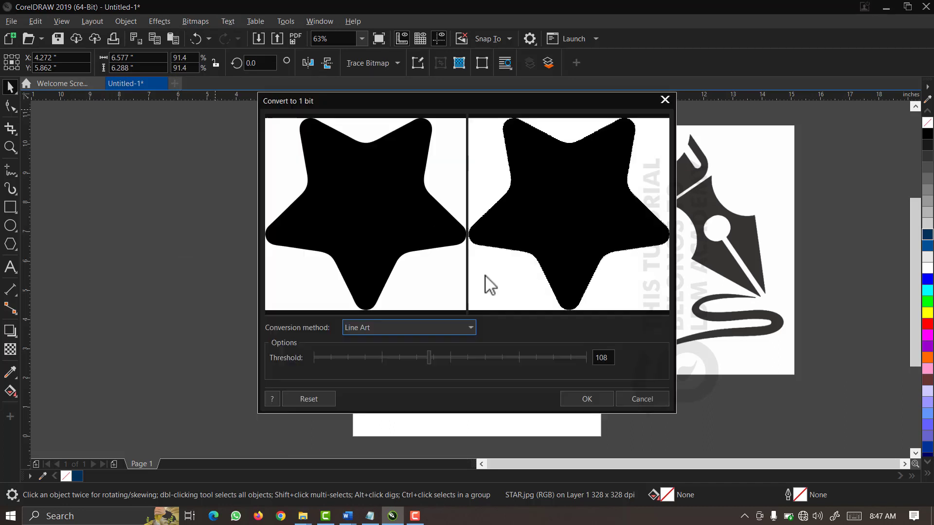
left_click(405, 331)
left_click(390, 346)
left_click(533, 360)
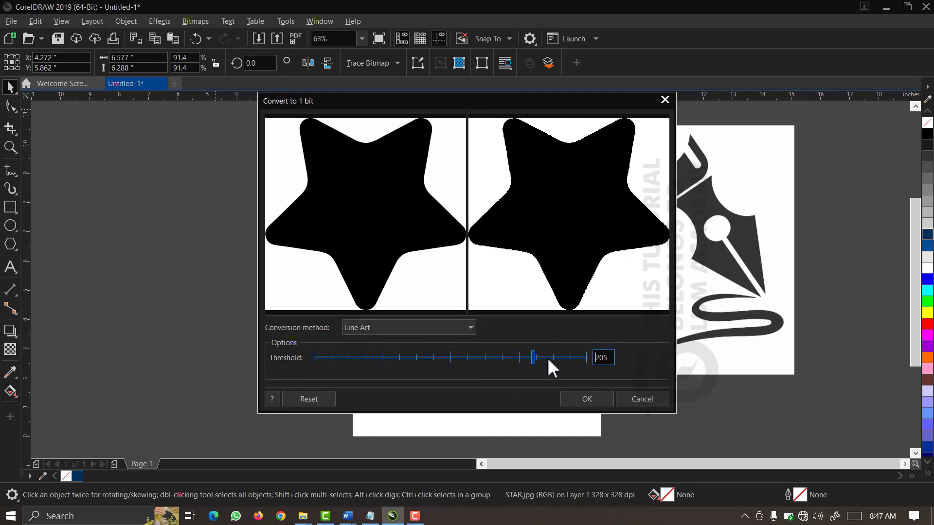
left_click(587, 398)
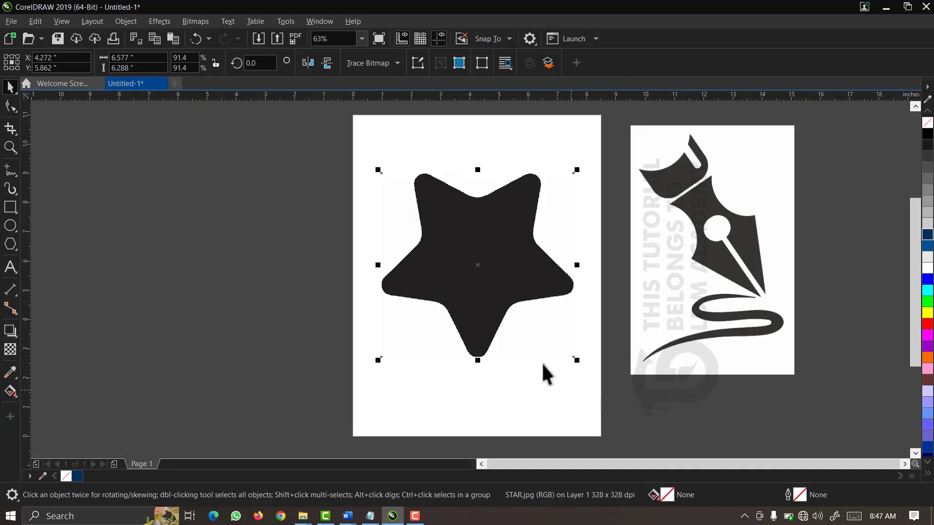
Outline-trace the star as a High Quality Image with the bitmap reduced, and move the traced curve off the page to its left.
right_click(475, 273)
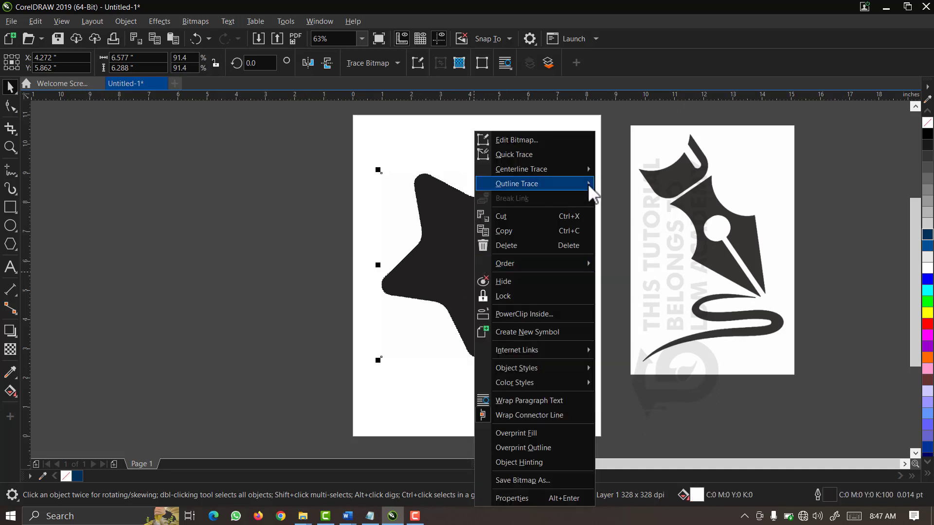
mouse_move(588, 183)
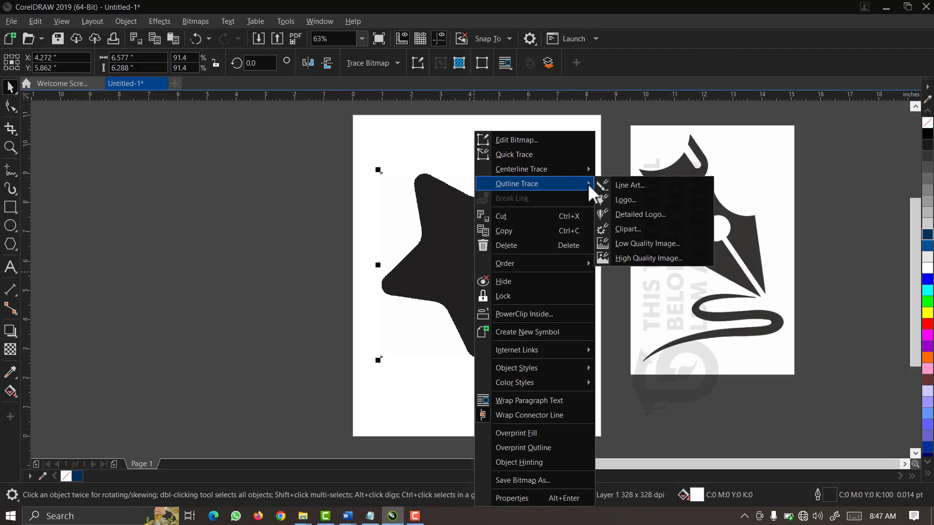
left_click(625, 259)
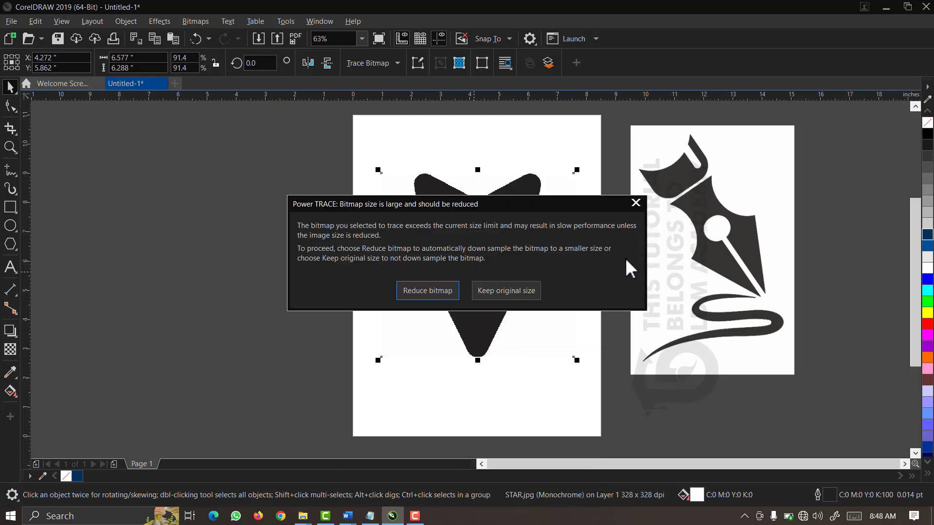
left_click(417, 293)
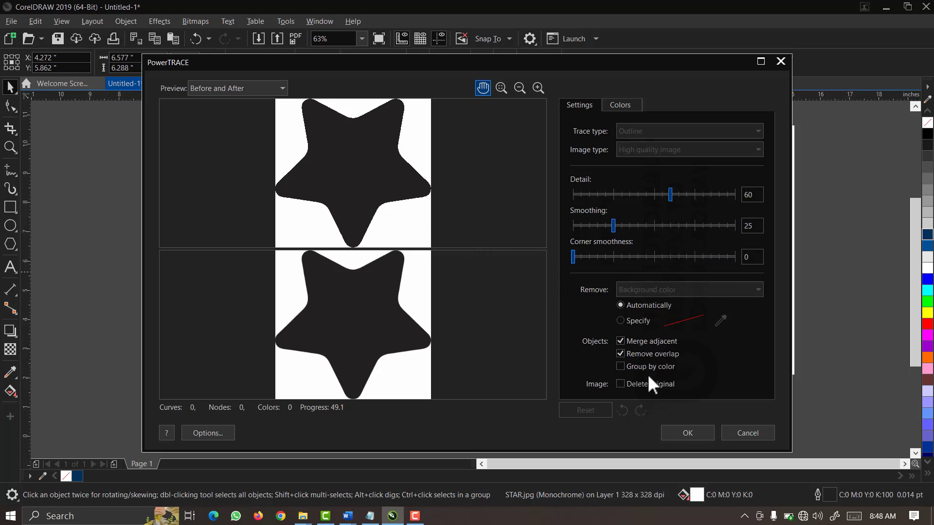
left_click(681, 434)
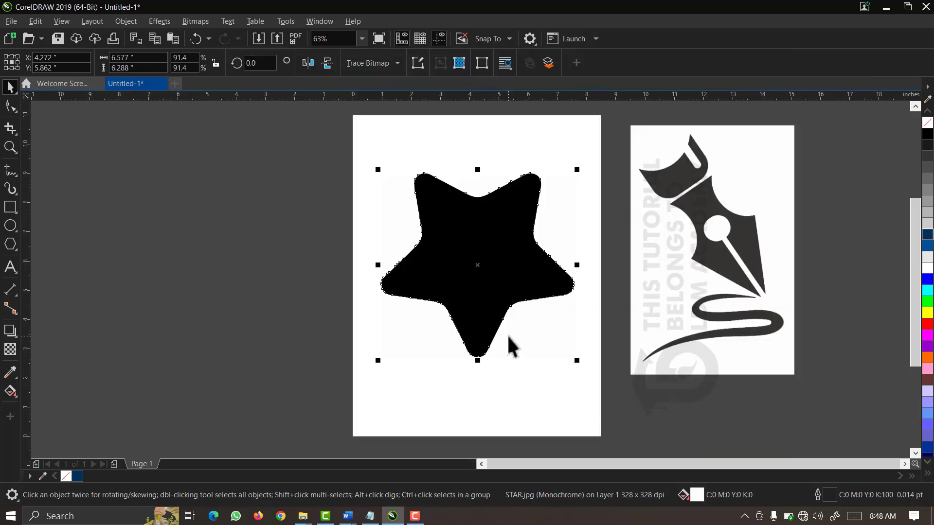
left_click(491, 281)
left_click_drag(416, 282, 272, 285)
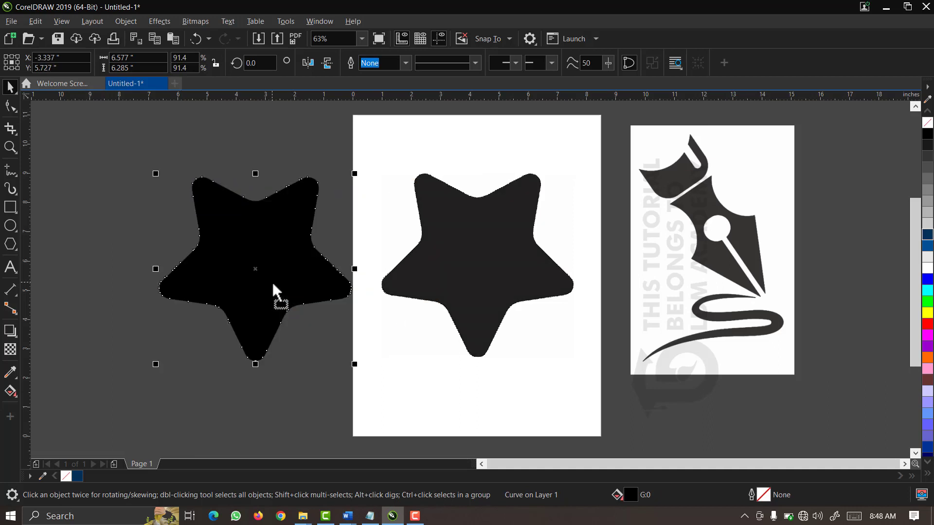
Test dark blue, black and green fills on the traced star, and return it to black.
left_click(927, 236)
left_click(928, 136)
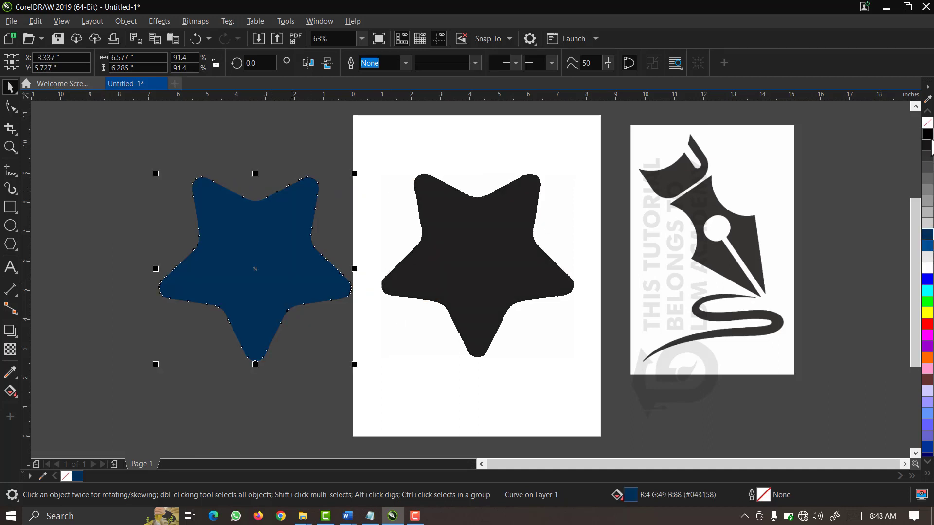
left_click(928, 303)
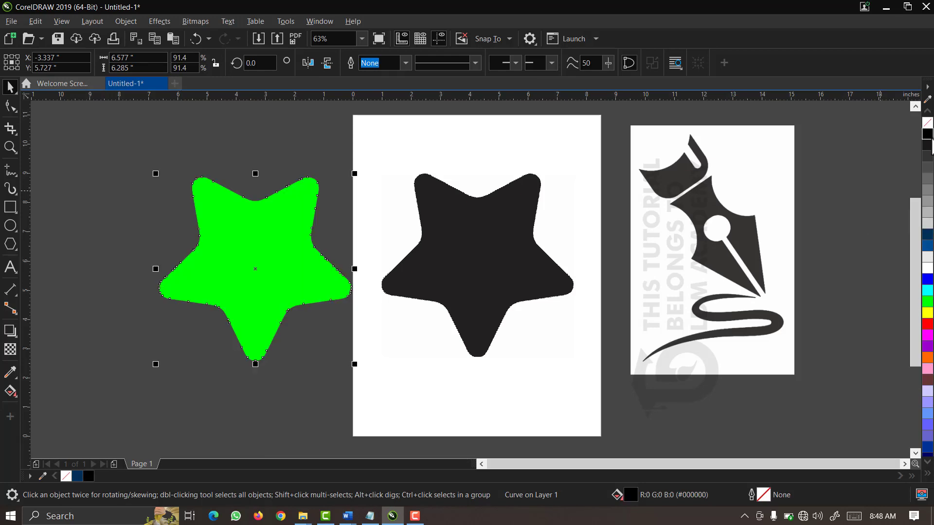
left_click(927, 135)
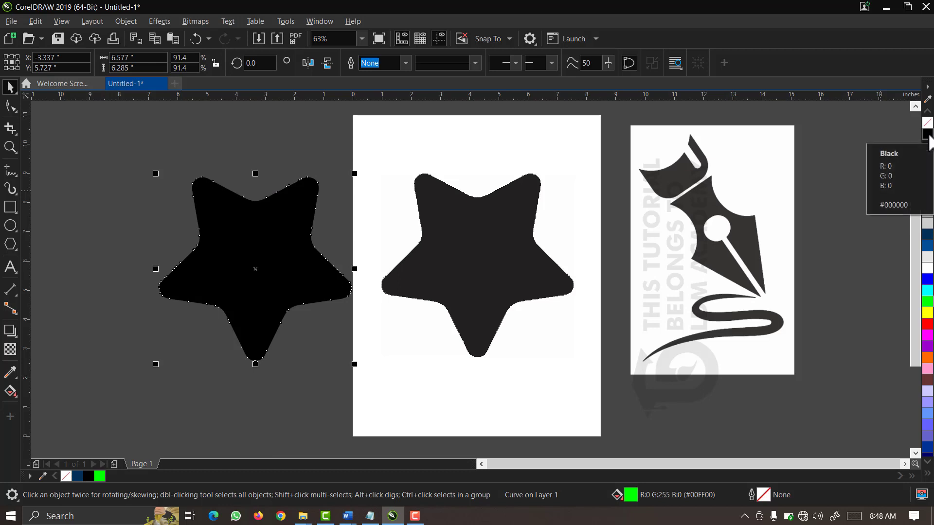
Delete the original star bitmap and center the traced star on the page.
left_click(496, 290)
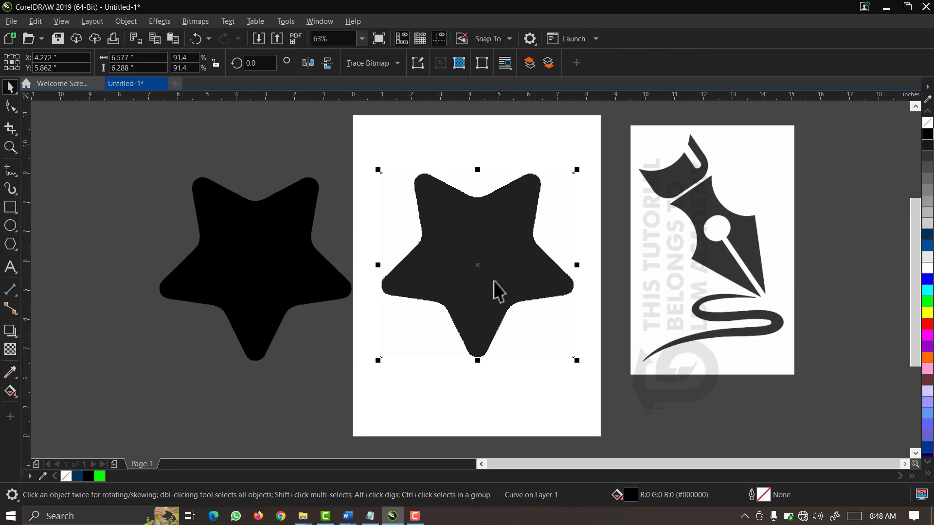
key("Delete")
left_click(253, 278)
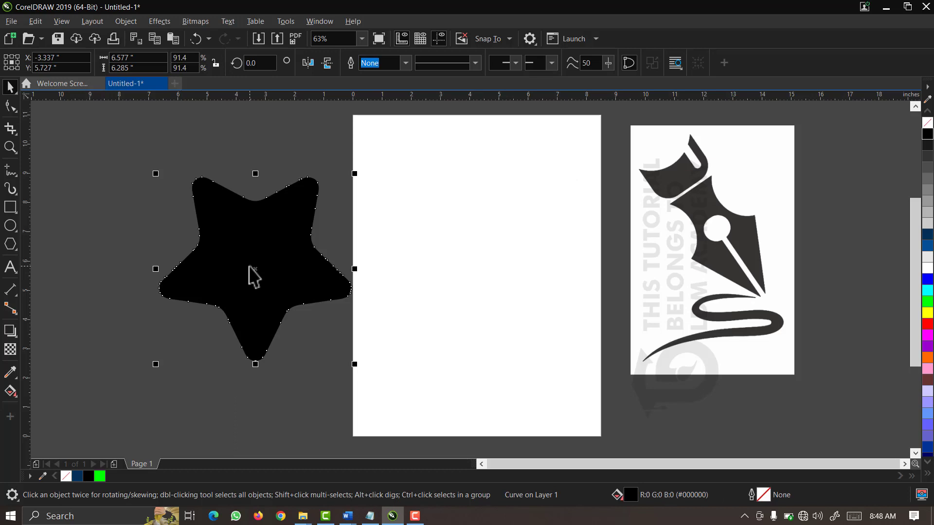
key("p")
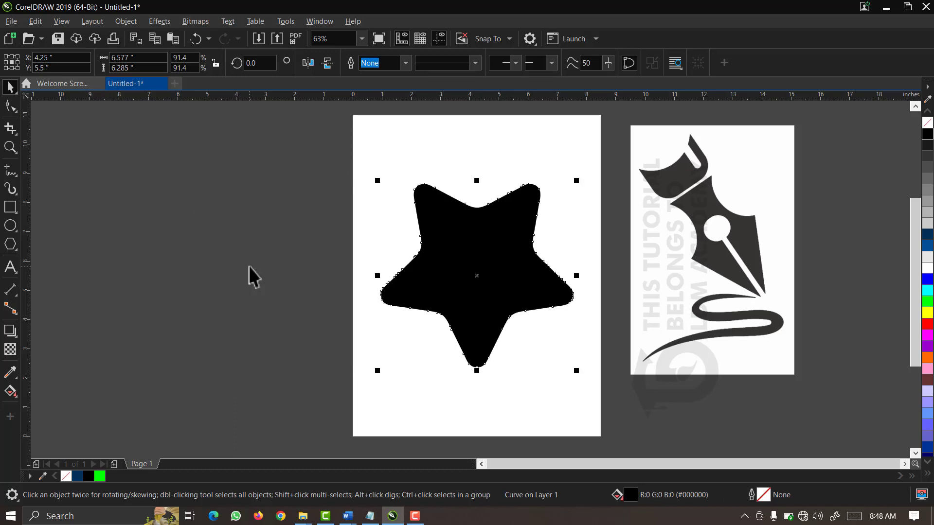
Convert the pen image to a 300 dpi RGB Color (24-bit) bitmap with anti-aliasing and a transparent background.
left_click(700, 245)
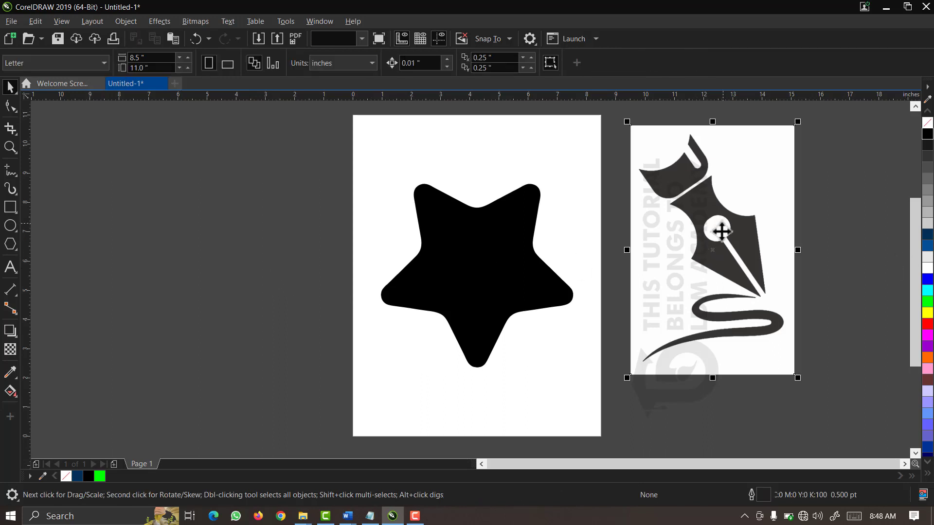
left_click(194, 21)
left_click(209, 37)
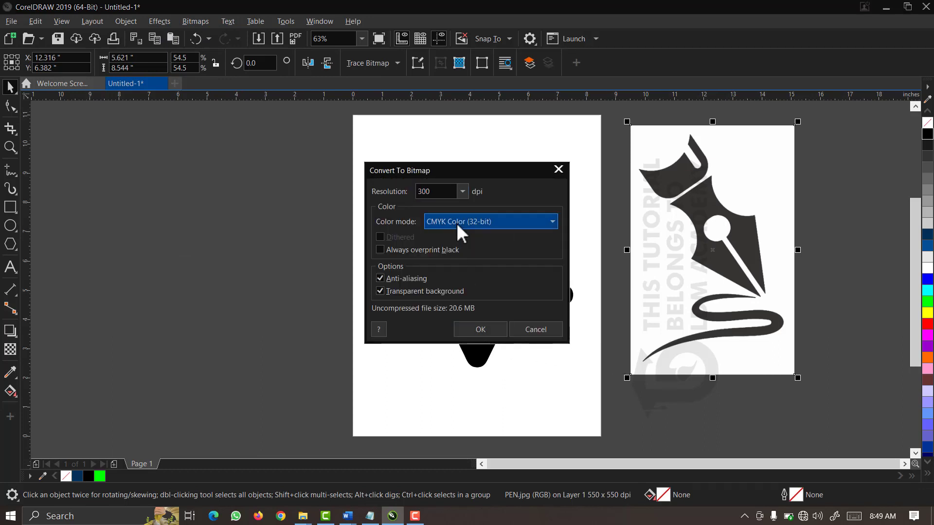
left_click(456, 223)
left_click(451, 276)
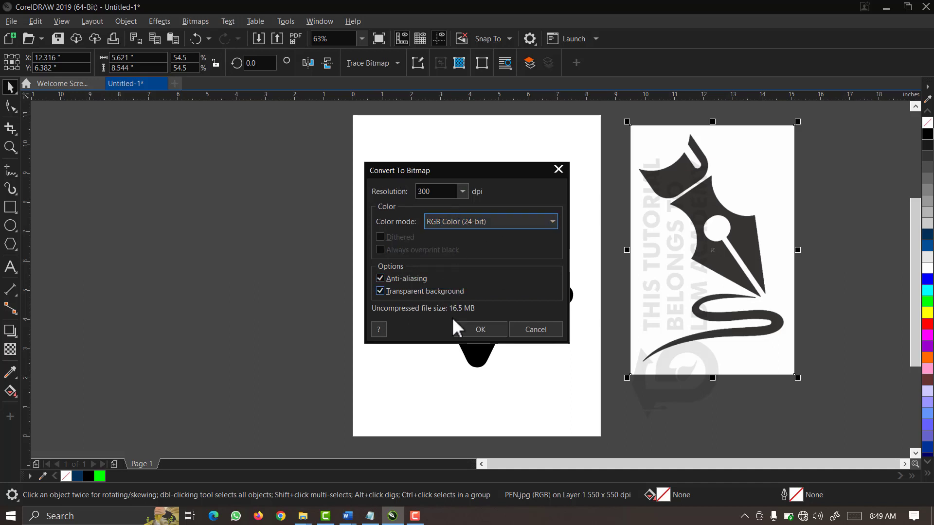
left_click(481, 329)
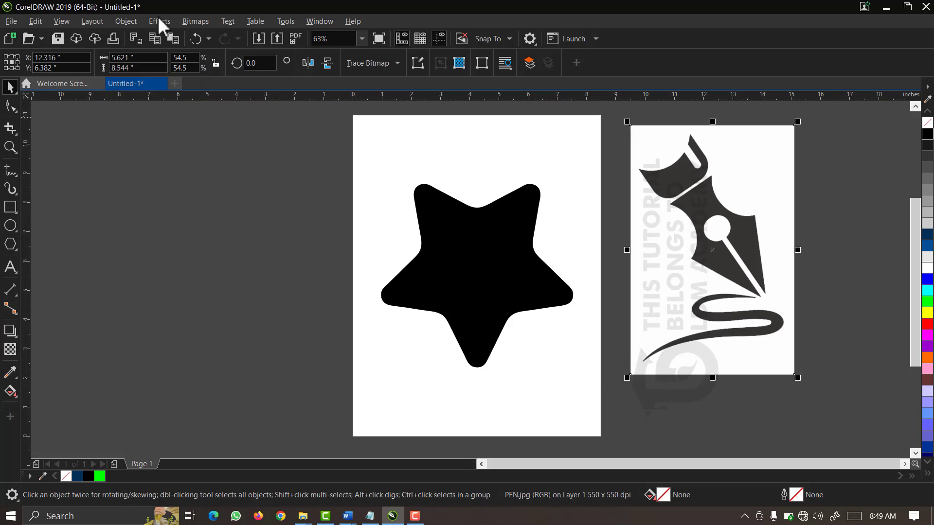
Convert the pen image to Black and White (1-bit) using the Line Art method with a threshold of 205.
left_click(191, 21)
mouse_move(241, 117)
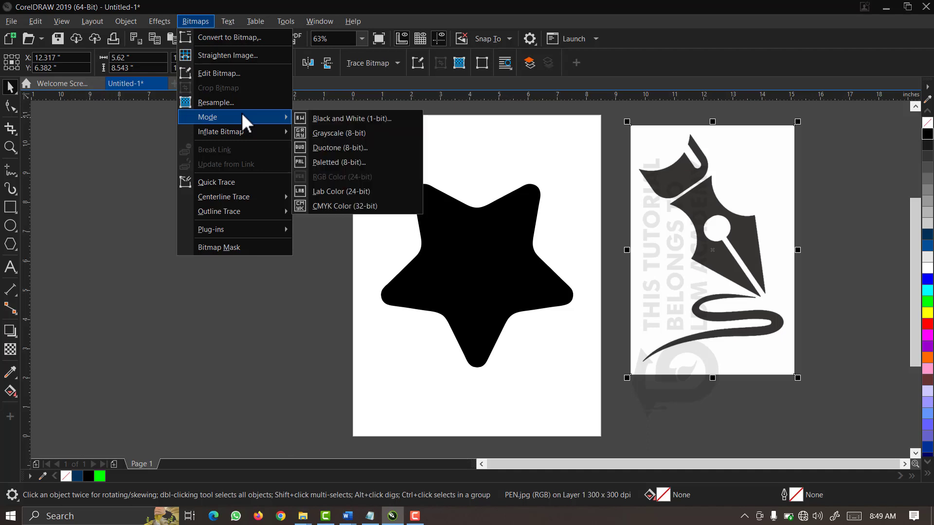
left_click(324, 120)
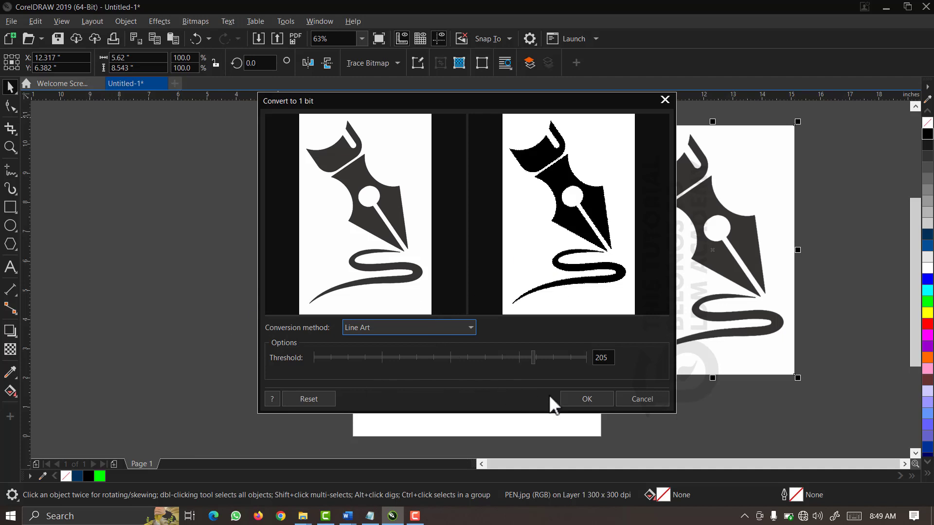
left_click(577, 397)
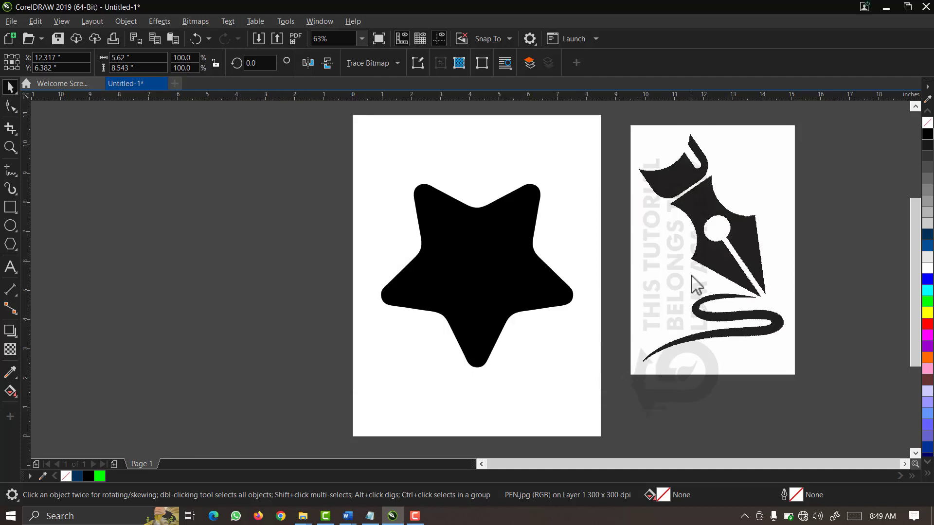
Outline-trace the monochrome pen bitmap as a High Quality Image, reducing the bitmap size and accepting the current trace settings.
right_click(708, 260)
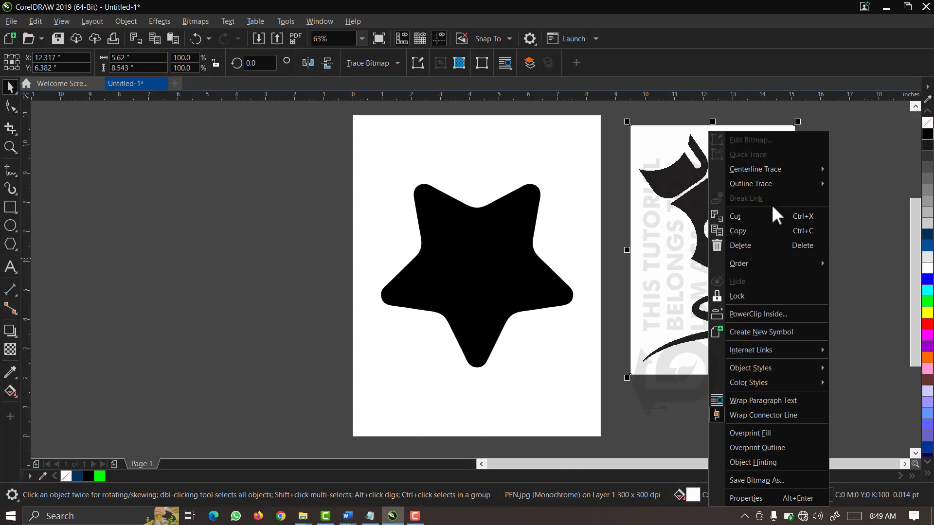
mouse_move(799, 186)
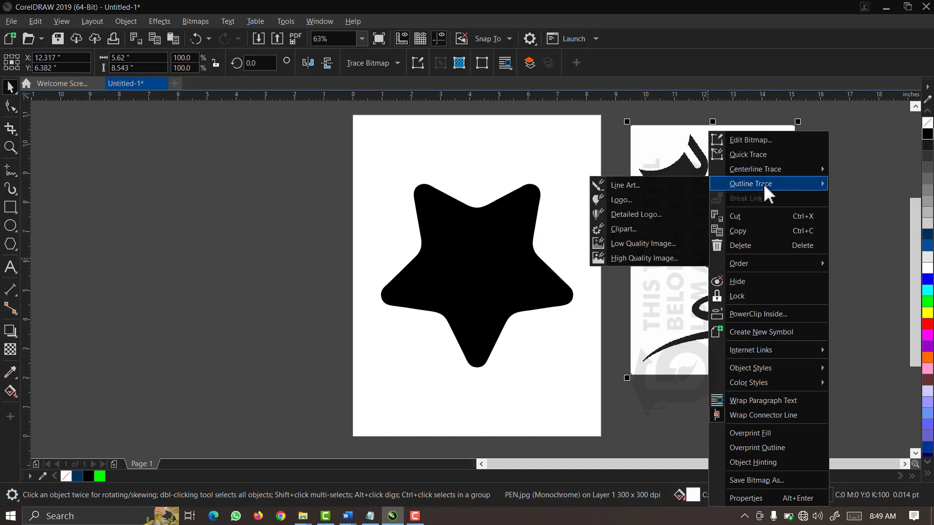
left_click(647, 258)
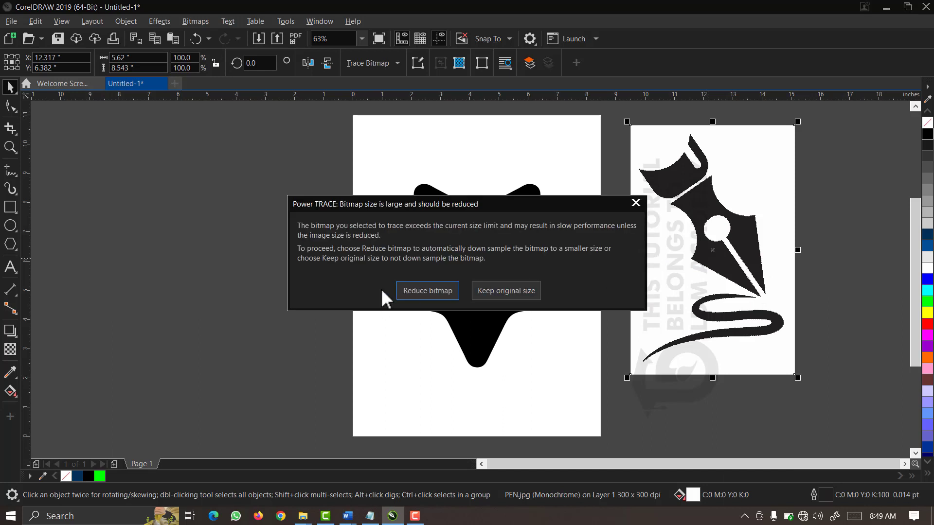
left_click(417, 291)
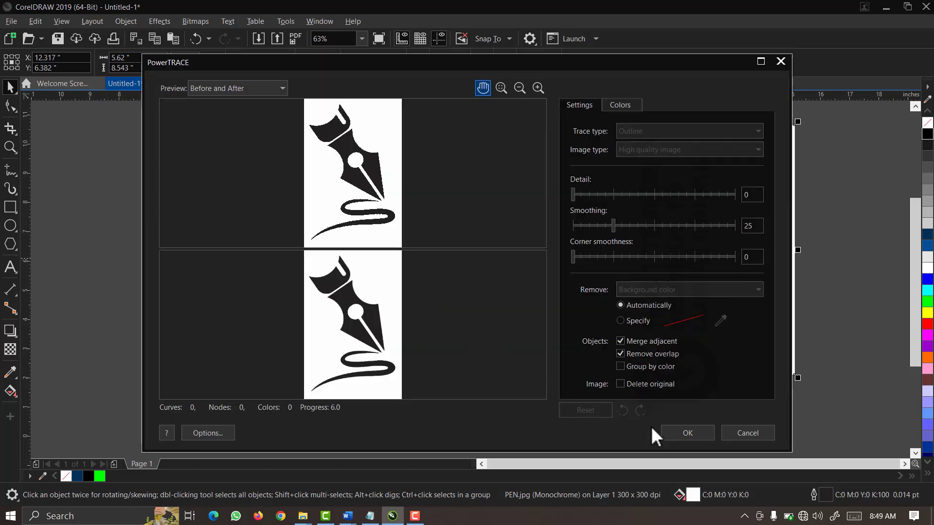
left_click(683, 434)
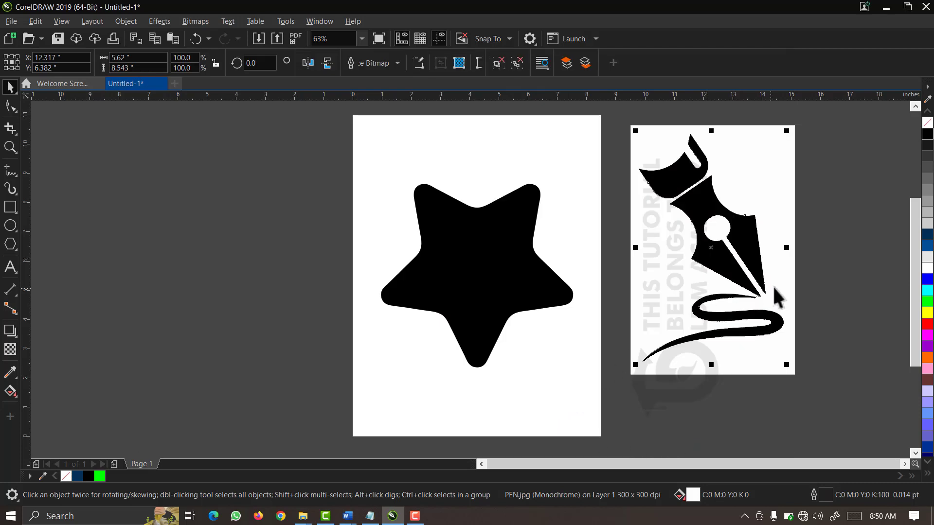
Move the traced pen to the empty area left of the page and delete the original pen bitmap.
mouse_move(753, 245)
left_mouse_down()
mouse_move(741, 255)
mouse_move(542, 282)
mouse_move(301, 280)
mouse_move(296, 257)
left_mouse_up()
left_click(735, 253)
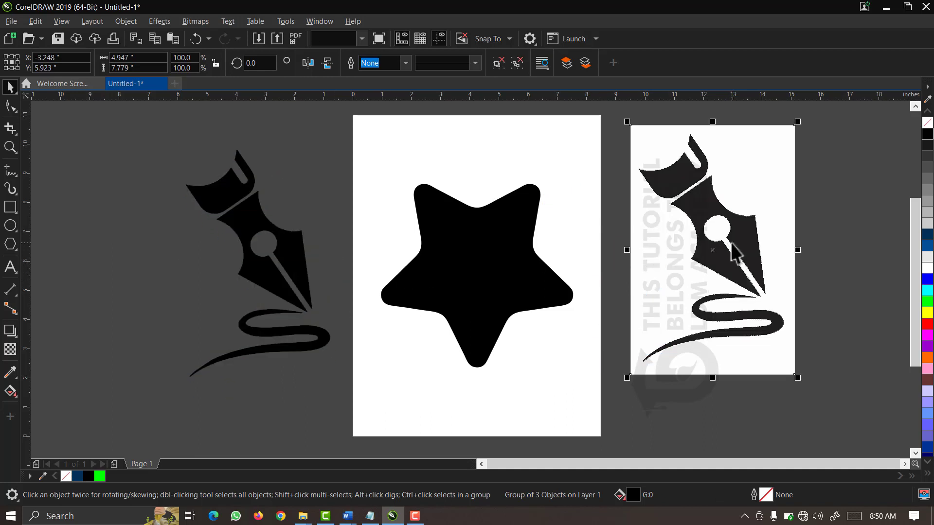
key("Delete")
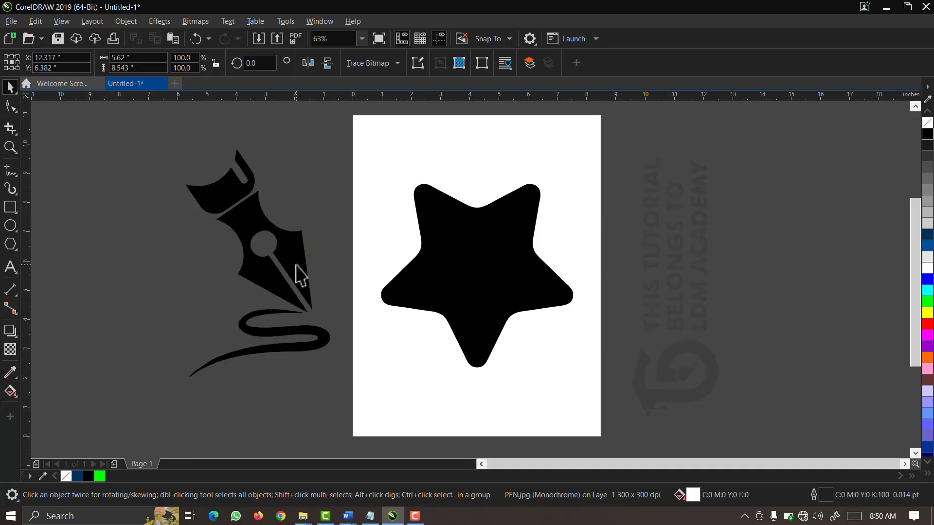
Place a copy of the traced pen to the right of the page and ungroup the pen on the left.
left_click(301, 276)
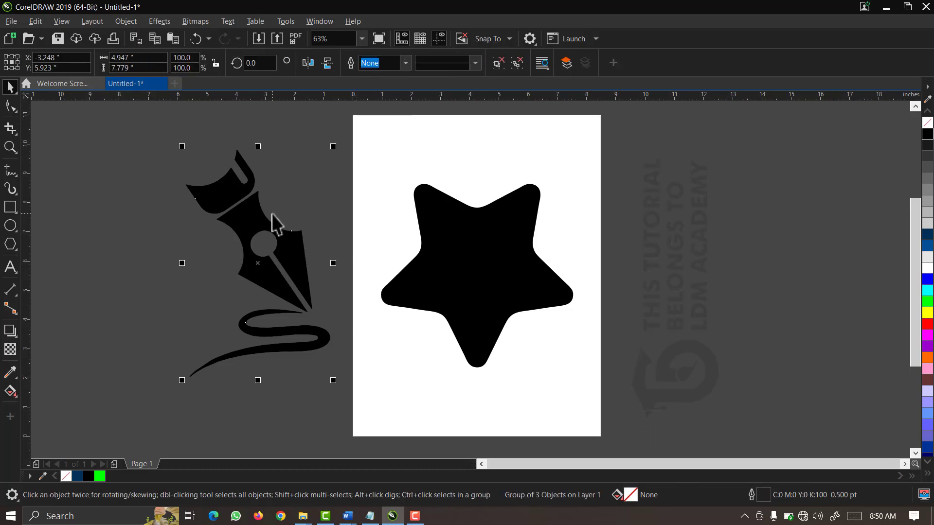
left_click_drag(336, 233, 753, 188)
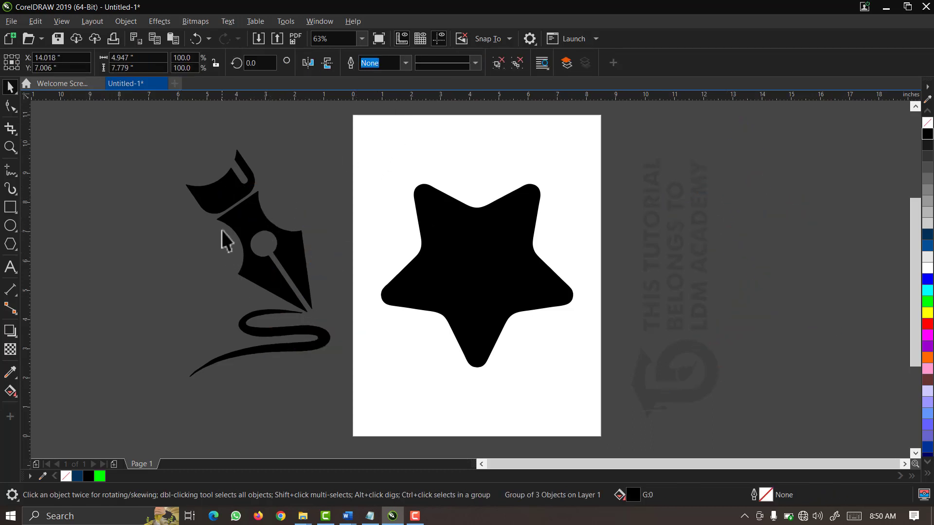
left_click(246, 230)
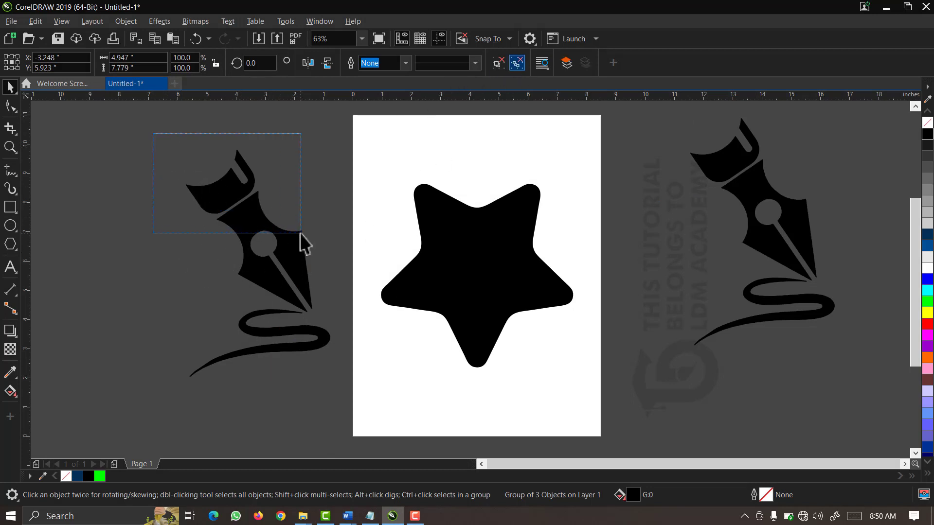
Delete the upper cap piece of the ungrouped pen and move its squiggle line away from the nib.
left_click_drag(300, 232, 299, 233)
key("Delete")
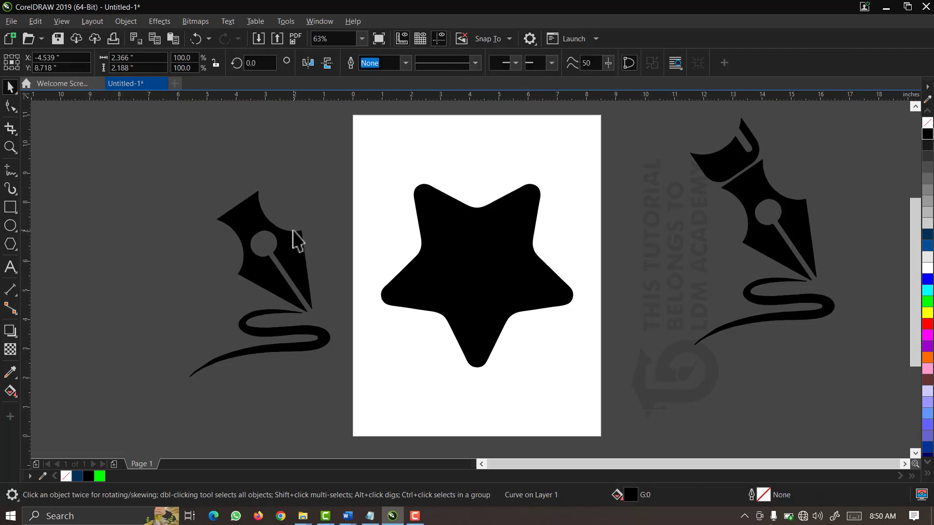
left_click_drag(126, 297, 392, 401)
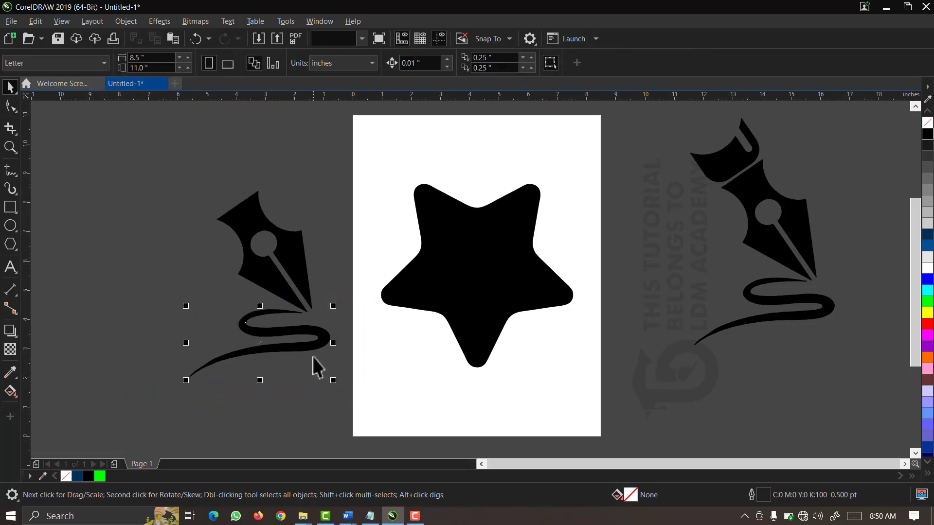
left_click_drag(322, 330, 216, 355)
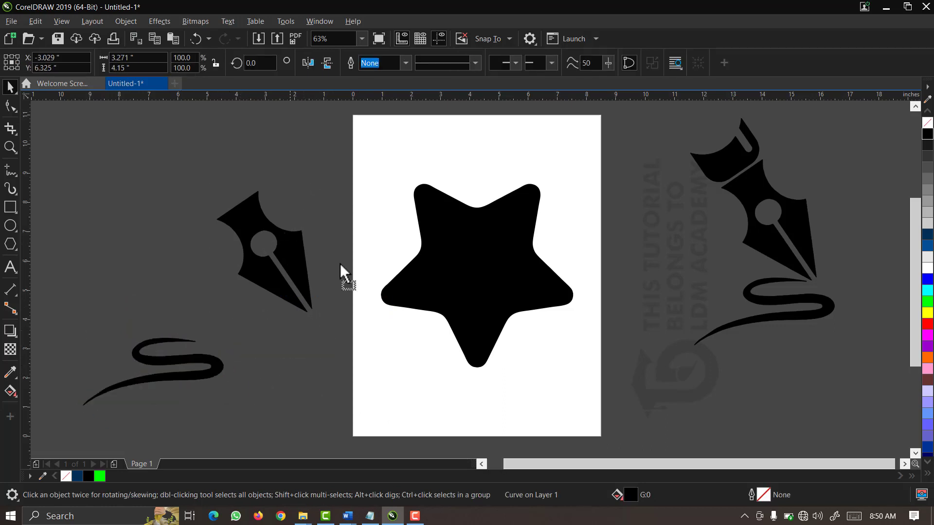
Move the nib to the page's lower right edge beside the star and rotate it to about 326° so it points straight down.
left_click_drag(340, 264, 546, 365)
left_click_drag(617, 286, 501, 362)
key("z")
left_click(523, 336)
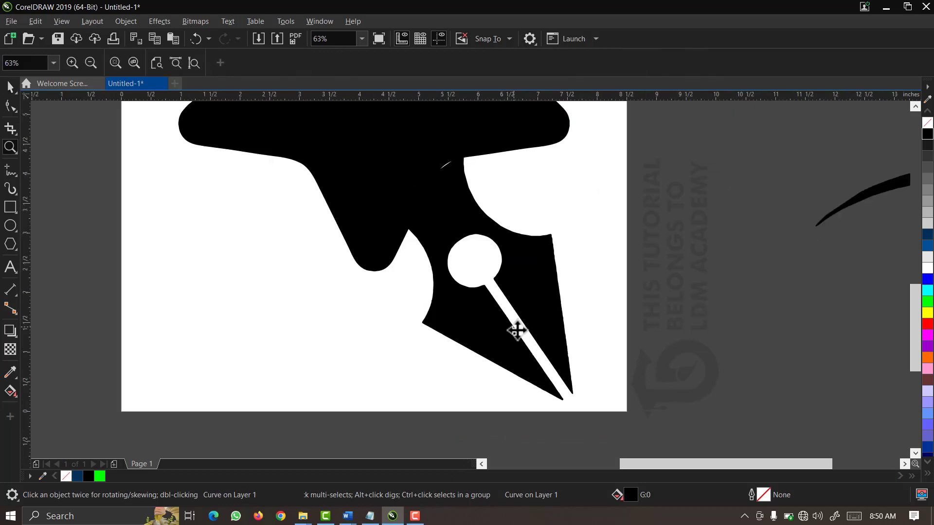
key("space")
left_click_drag(530, 313, 684, 323)
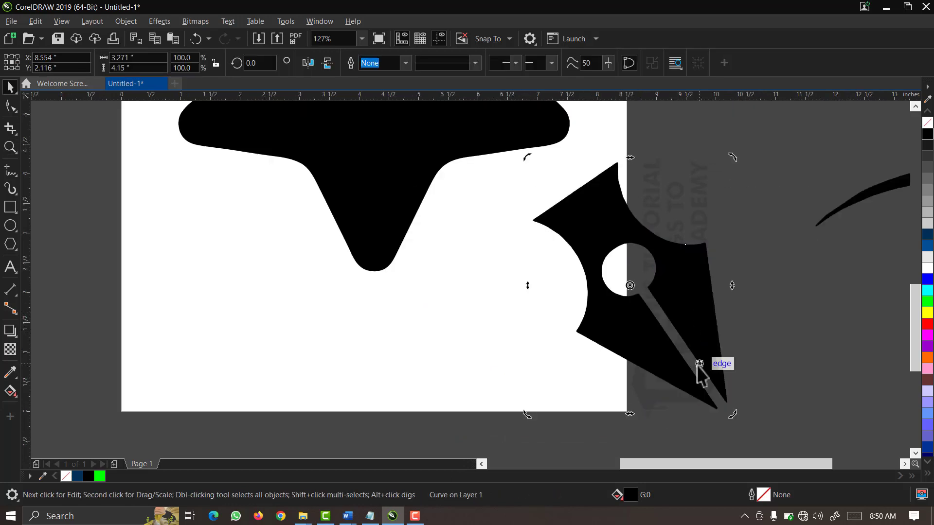
left_click_drag(733, 416, 644, 452)
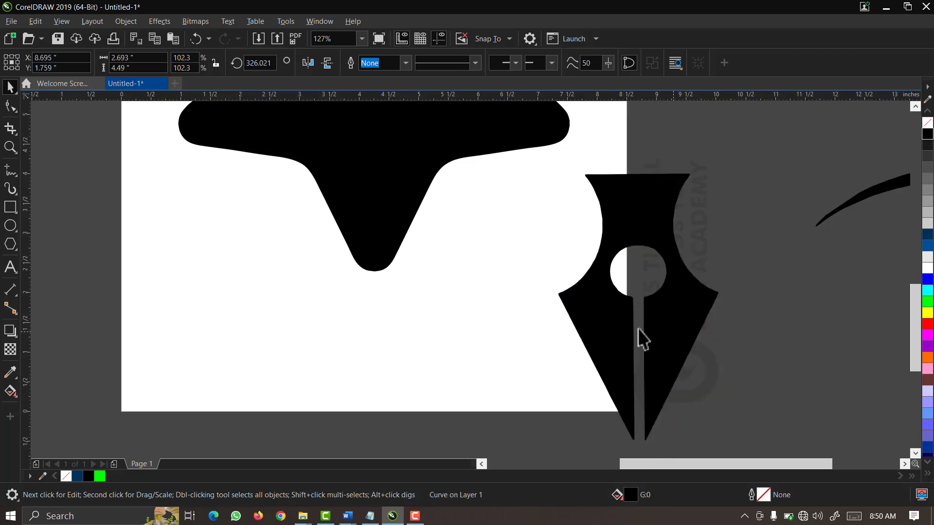
Center the upright nib on the page over the star and fill it with white.
scroll(642, 340, "down", 5)
left_click(650, 335)
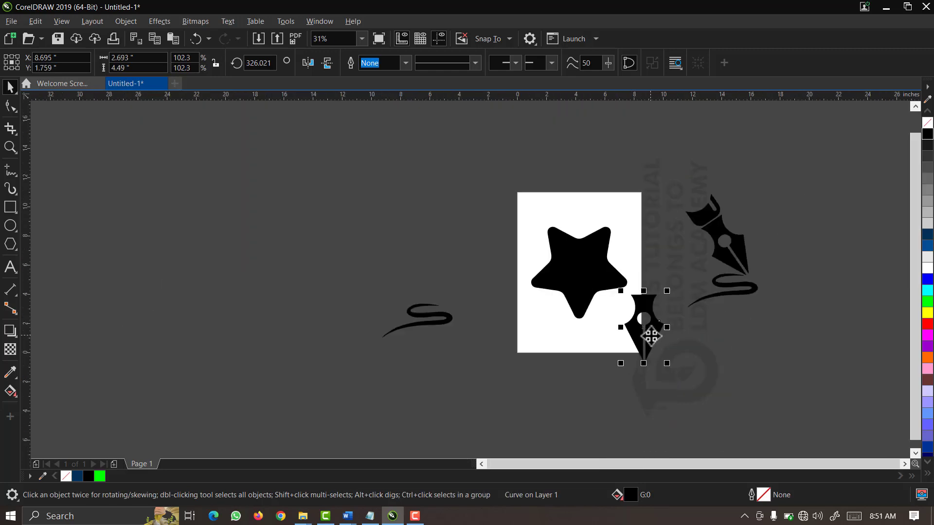
key("p")
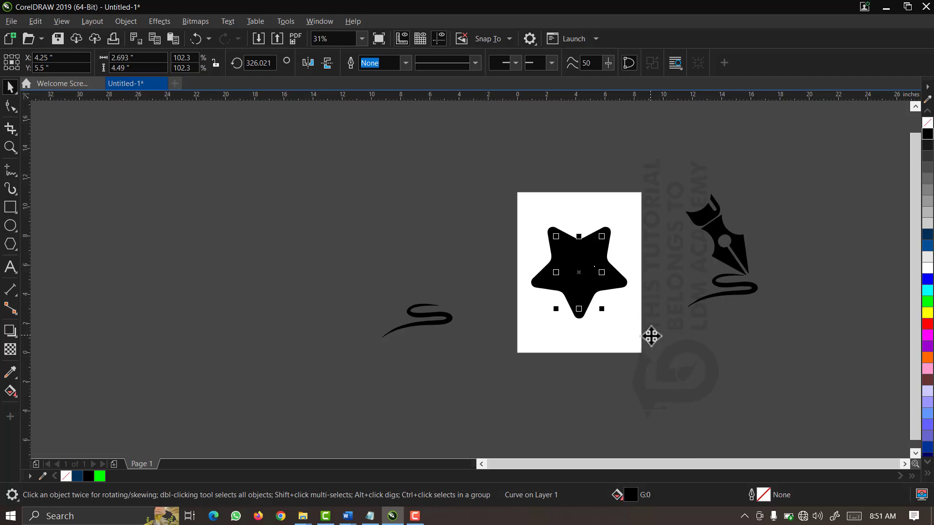
left_click(927, 269)
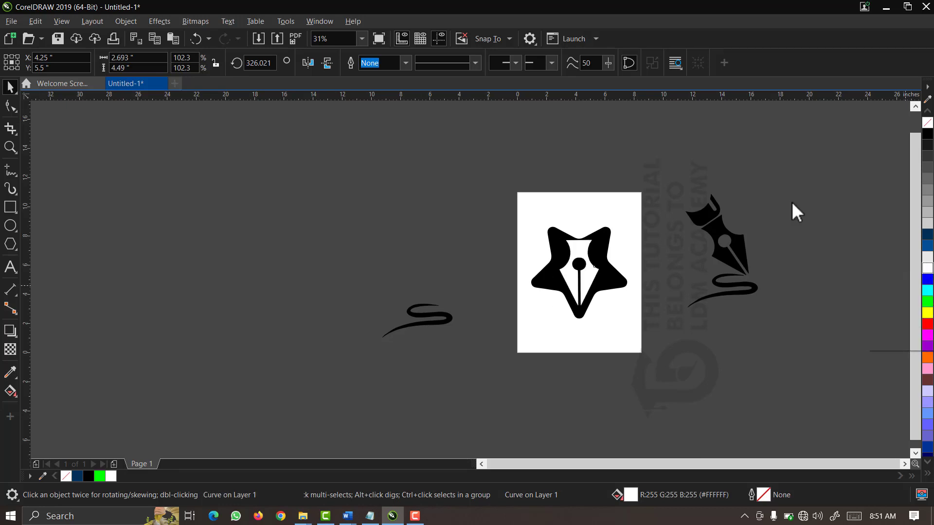
Enlarge the white nib proportionally to about 3.36 x 5.6 inches and shift it straight up to about Y 5.8 inches.
key("z")
left_click(681, 342)
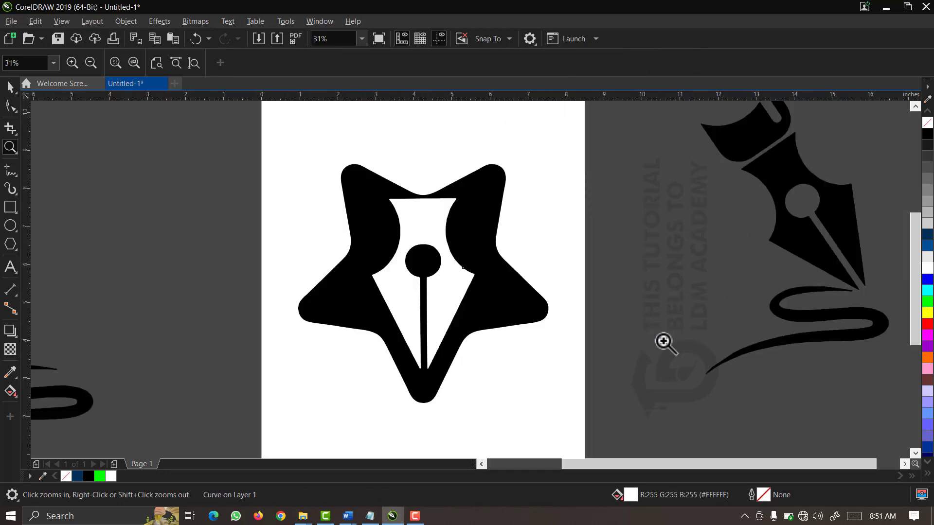
key("space")
left_click(444, 286)
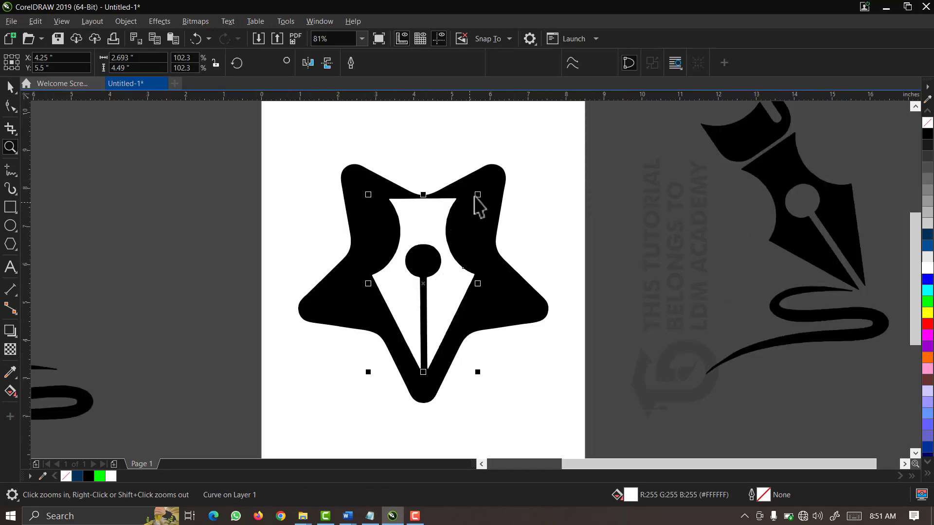
left_click_drag(477, 194, 495, 170)
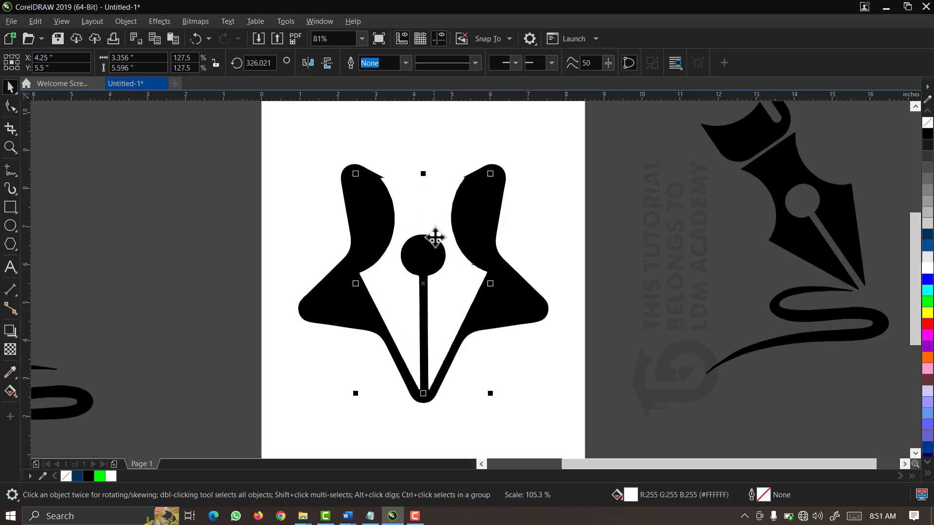
mouse_move(435, 235)
left_mouse_down()
mouse_move(443, 243)
mouse_move(439, 228)
left_mouse_up()
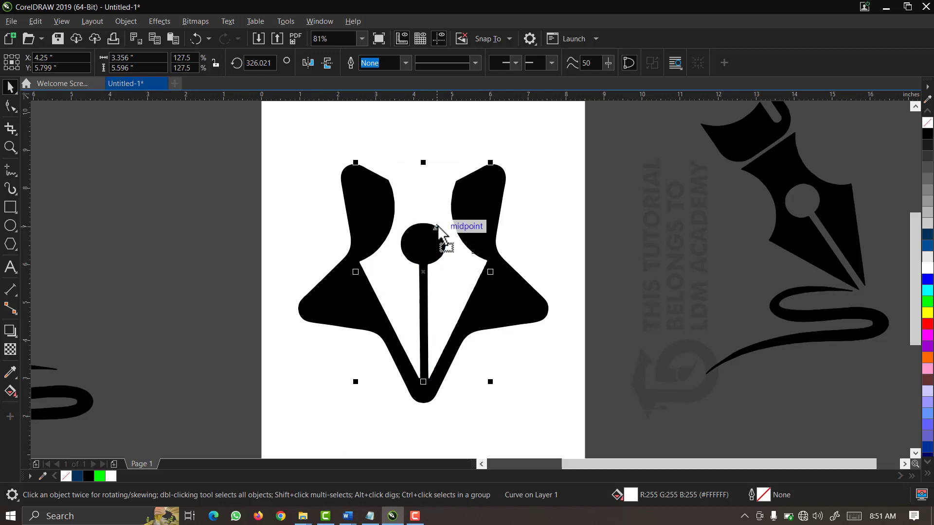
Fine-tune the white nib's vertical position over the star, lowering it to about Y 5.75 inches.
left_click(570, 259)
scroll(570, 259, "down", 2)
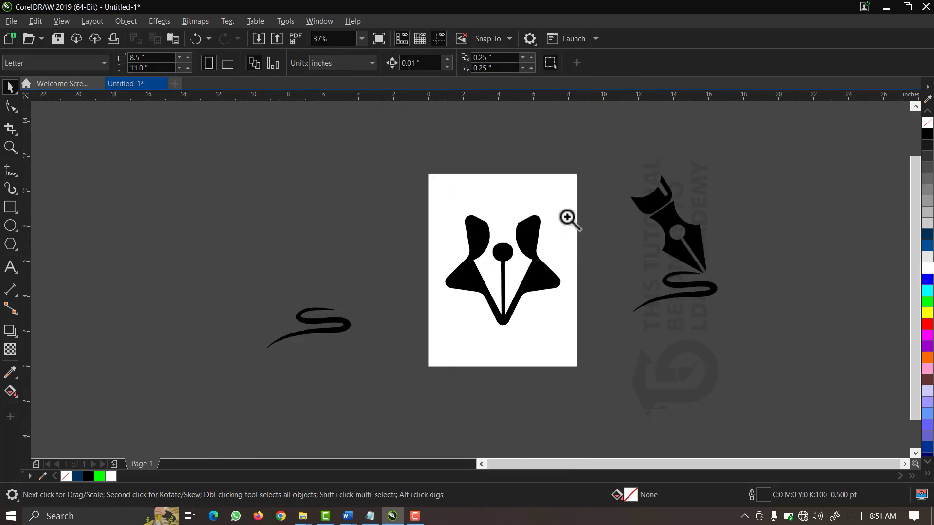
left_click_drag(581, 193, 430, 341)
key("space")
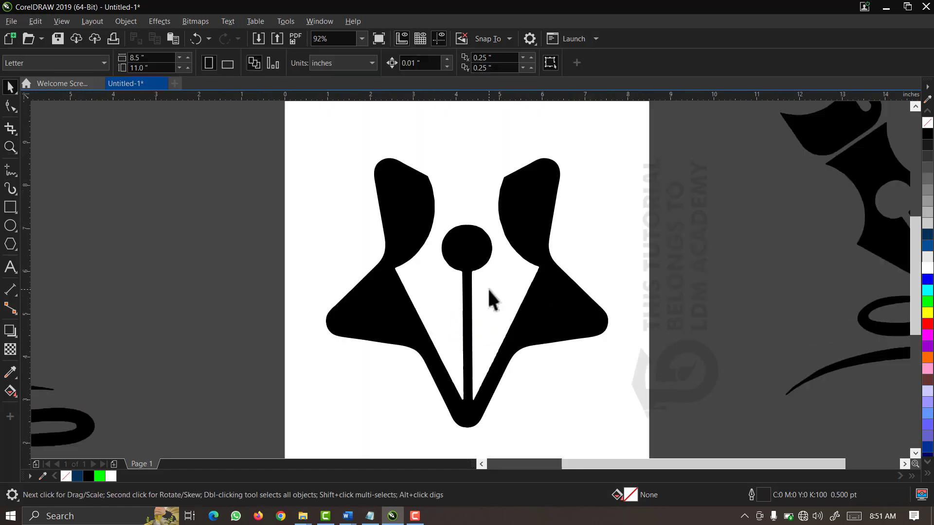
left_click(487, 288)
scroll(467, 202, "up", 2)
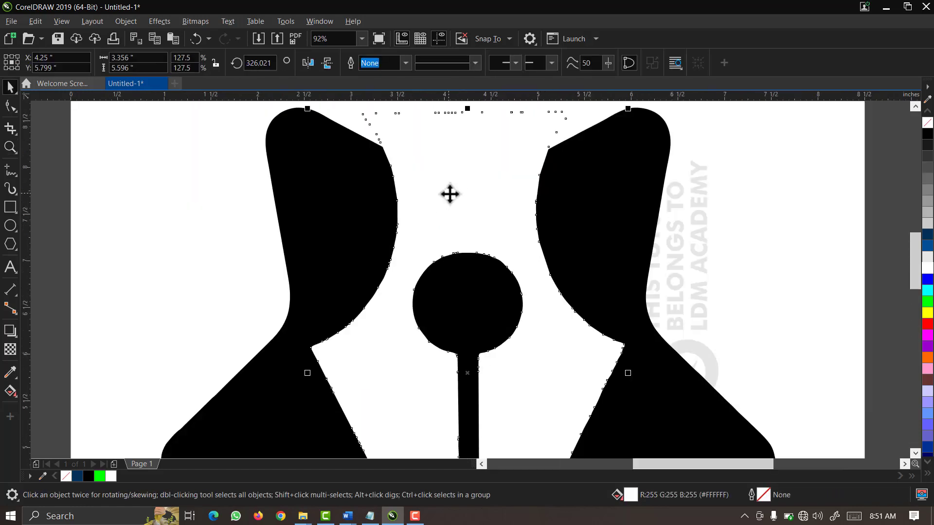
left_click_drag(451, 195, 450, 199)
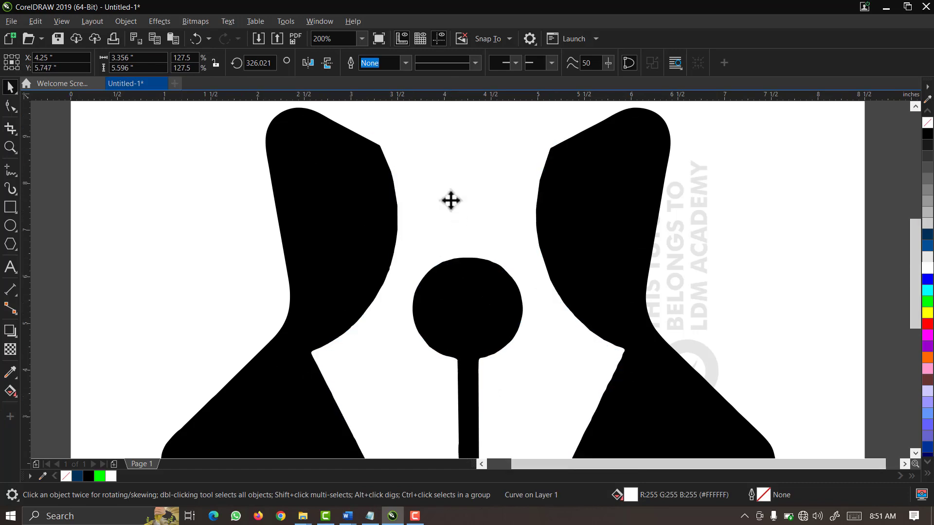
Duplicate the star together with its white nib and place the copy to the left of the page.
scroll(452, 202, "down", 2)
scroll(459, 214, "down", 2)
key("z")
left_click_drag(552, 147, 336, 375)
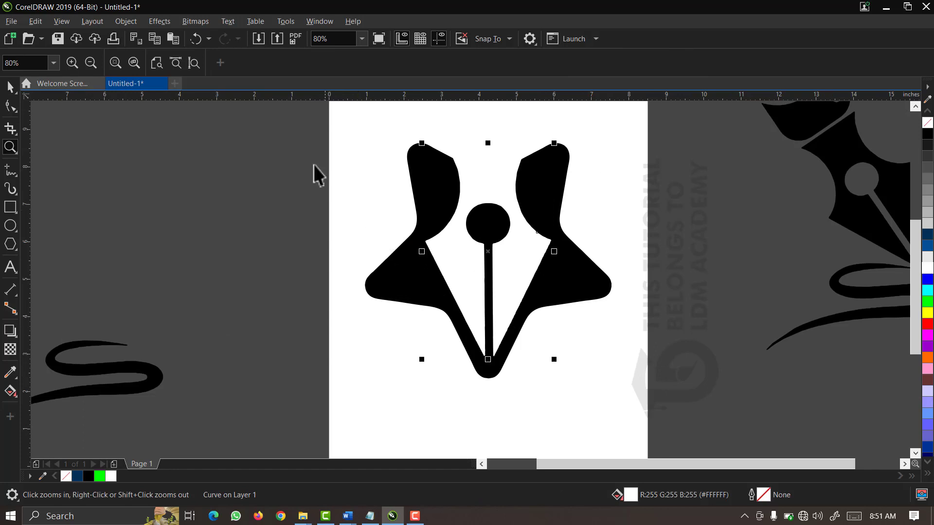
key("space")
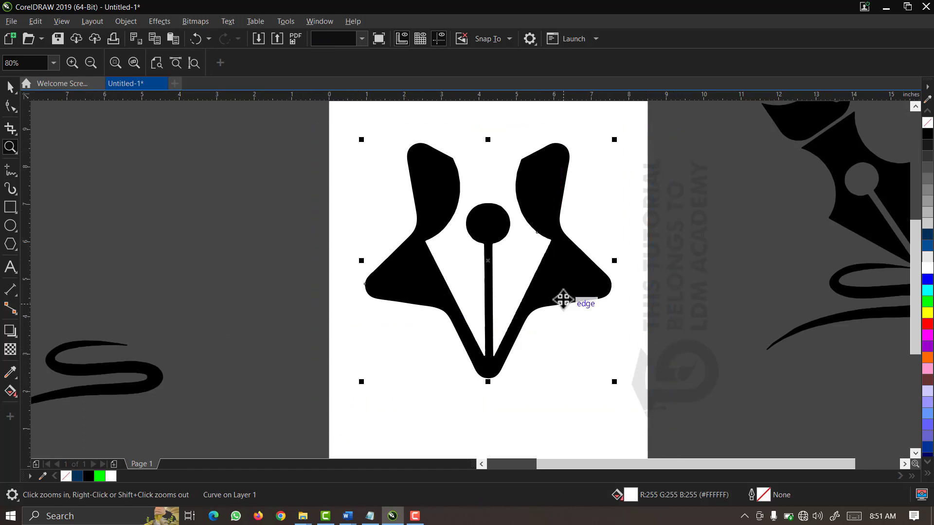
left_click(465, 298)
left_click_drag(241, 240, 206, 208)
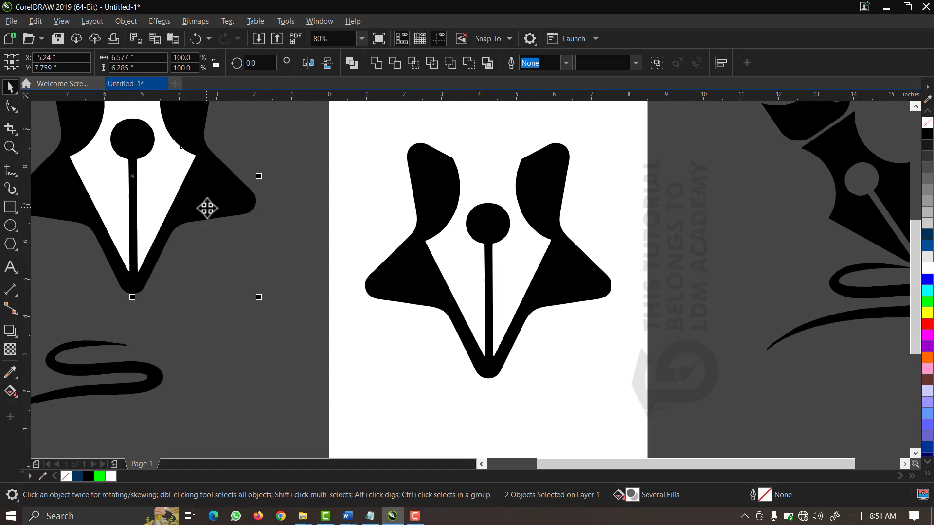
Trim the white nib shape out of the star on the page and delete the leftover white nib.
left_click(414, 247)
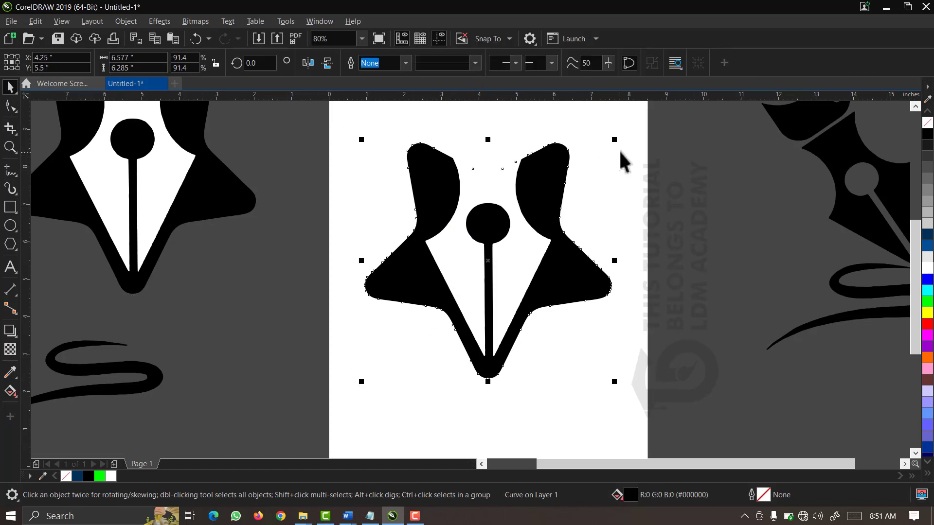
left_click_drag(678, 125, 368, 373)
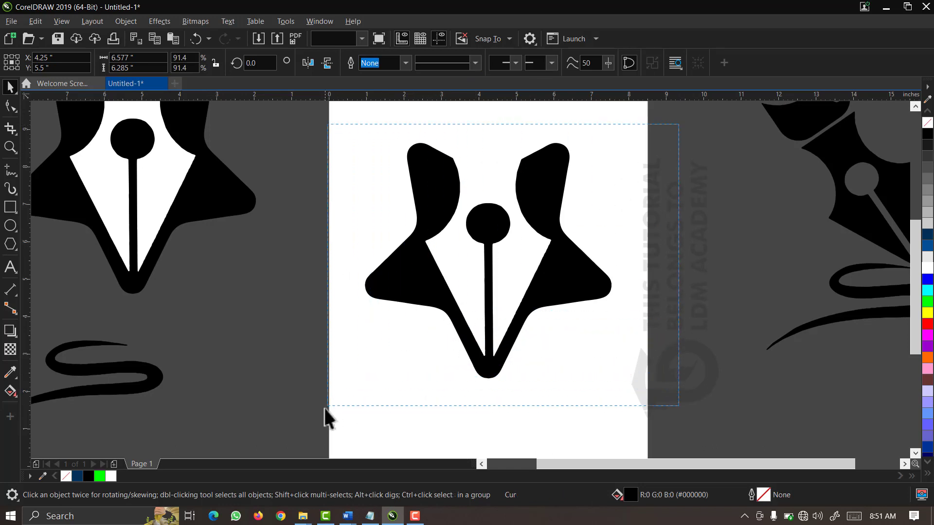
left_click_drag(324, 407, 317, 415)
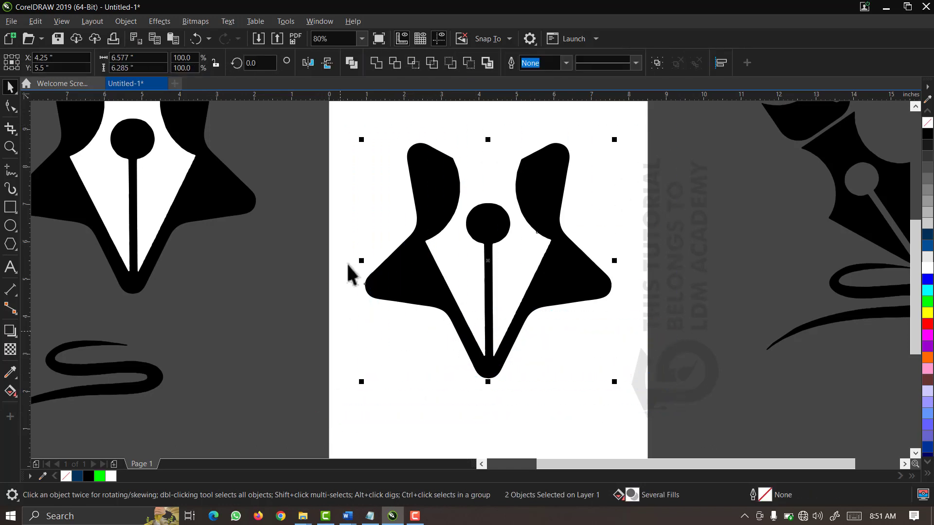
left_click(504, 173)
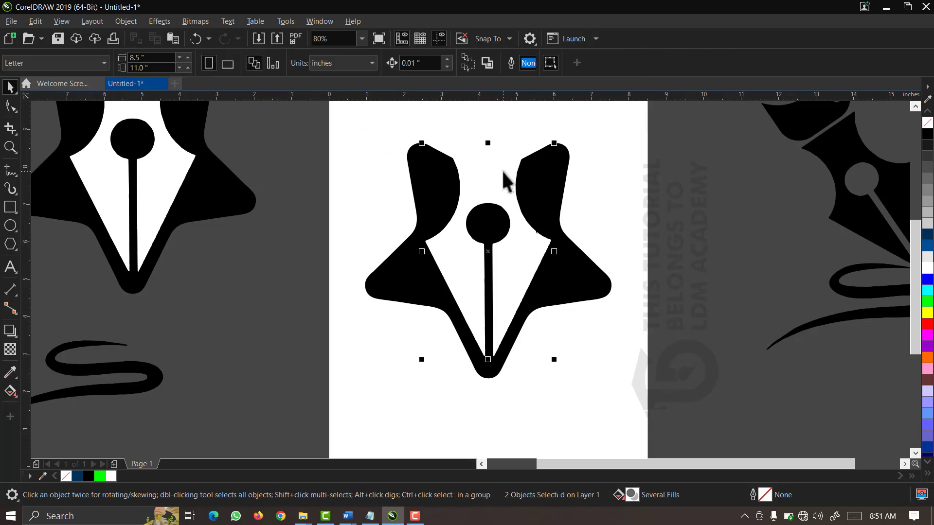
left_click(594, 290, "shift")
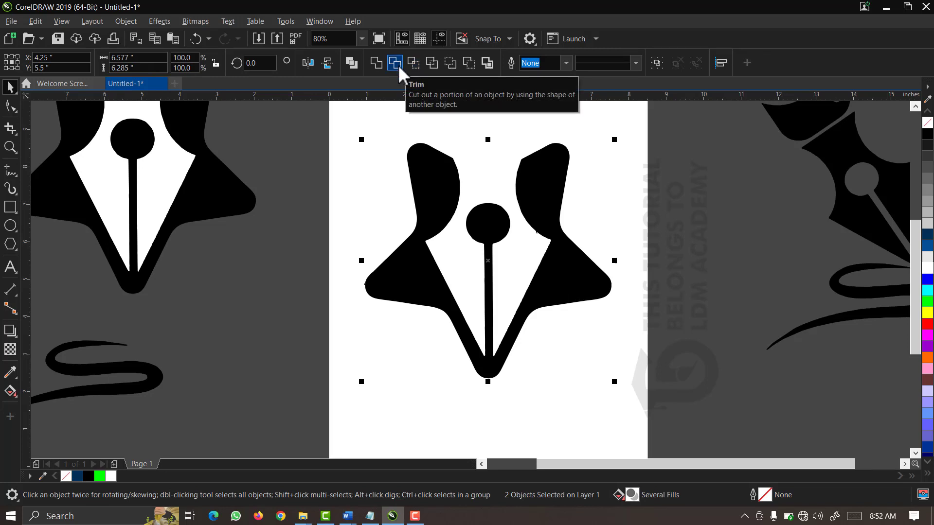
left_click(395, 63)
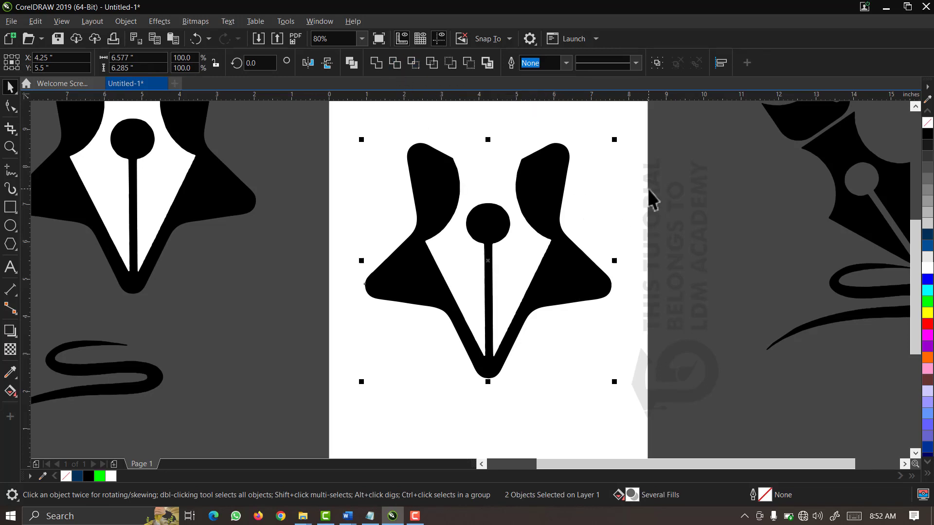
left_click(478, 167)
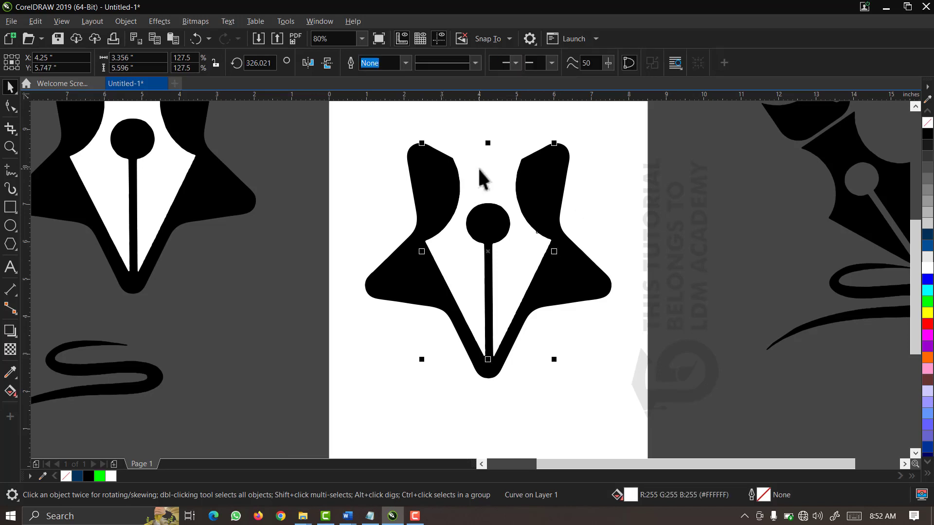
key("Delete")
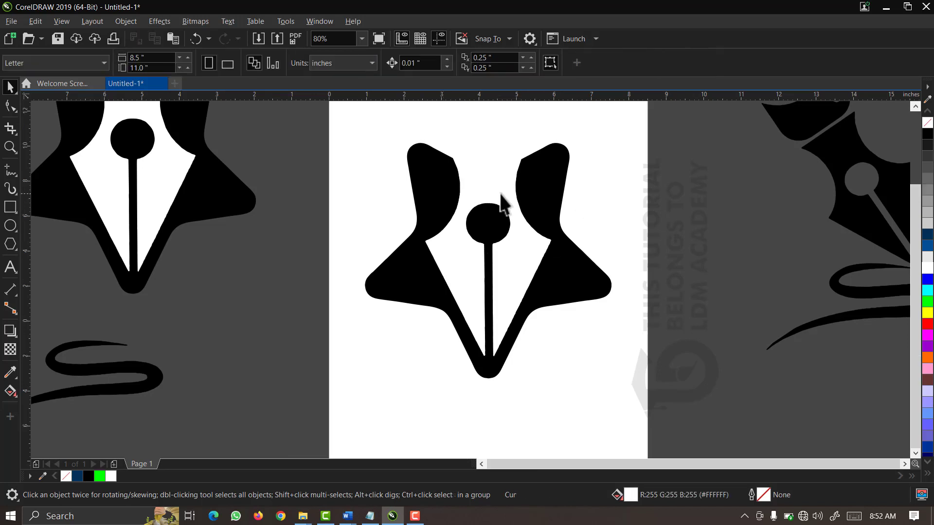
Examine the trimmed star's upper inner corners and curved cut edges up close for roughness.
scroll(501, 203, "down", 2)
key("z")
left_click_drag(583, 156, 429, 298)
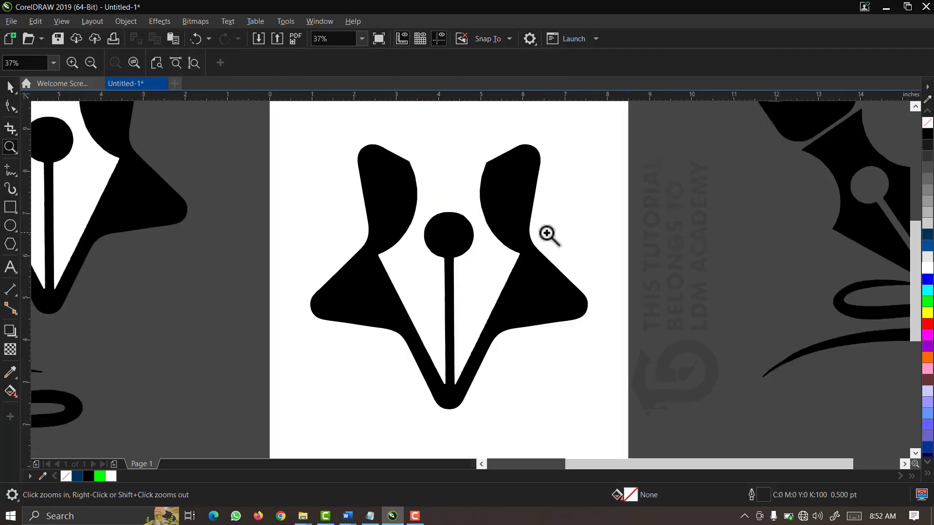
scroll(501, 199, "up", 2)
key("space")
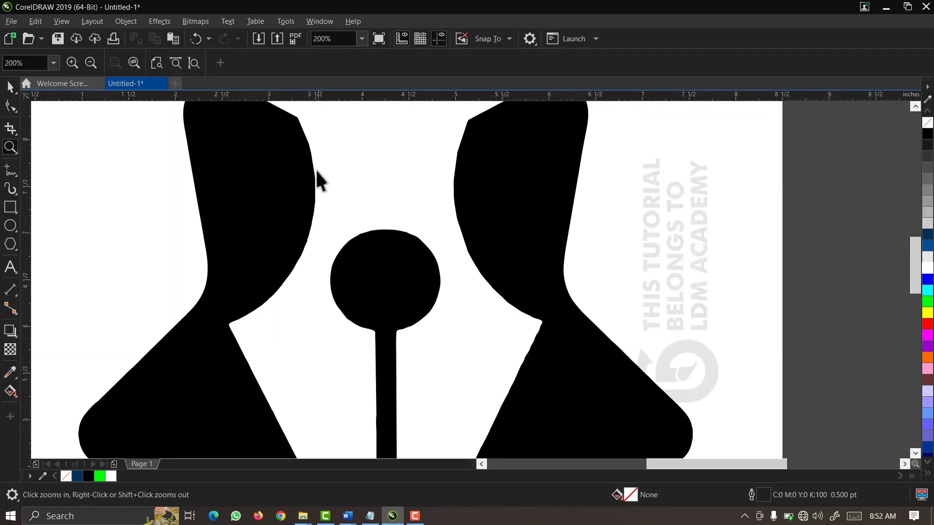
scroll(310, 121, "up", 2)
scroll(302, 168, "down", 3)
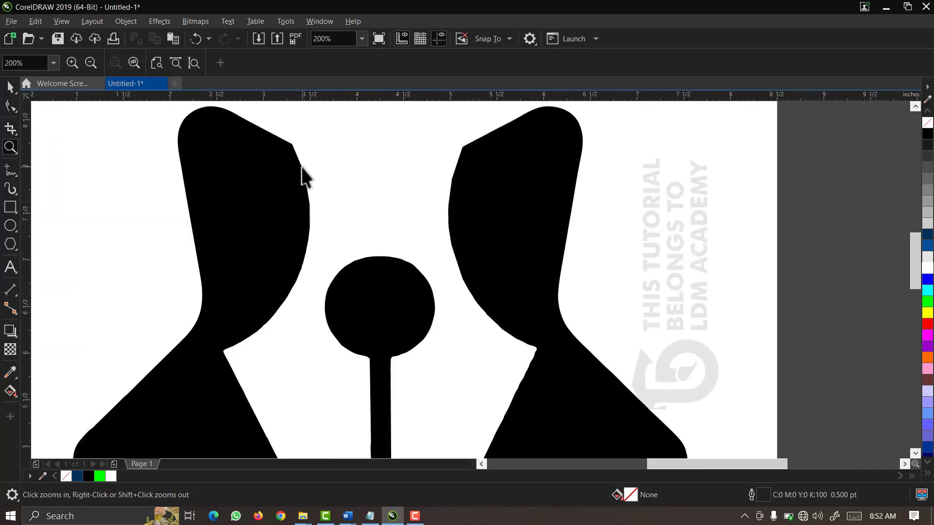
left_click_drag(258, 137, 417, 196)
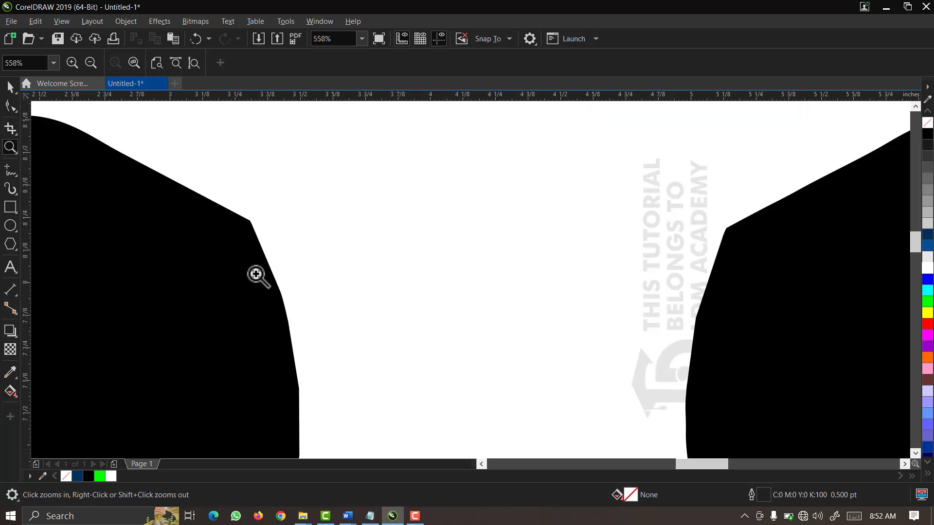
scroll(263, 314, "down", 8)
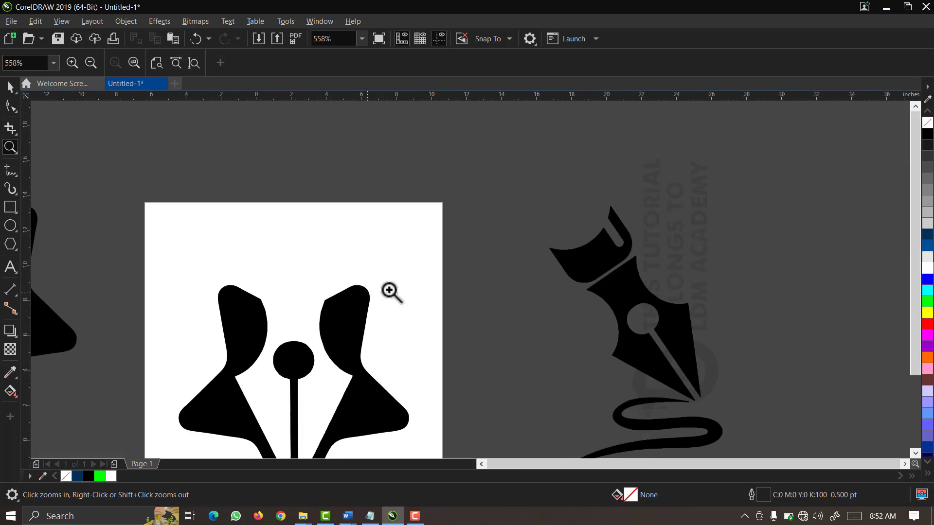
left_click_drag(390, 281, 271, 405)
key("space")
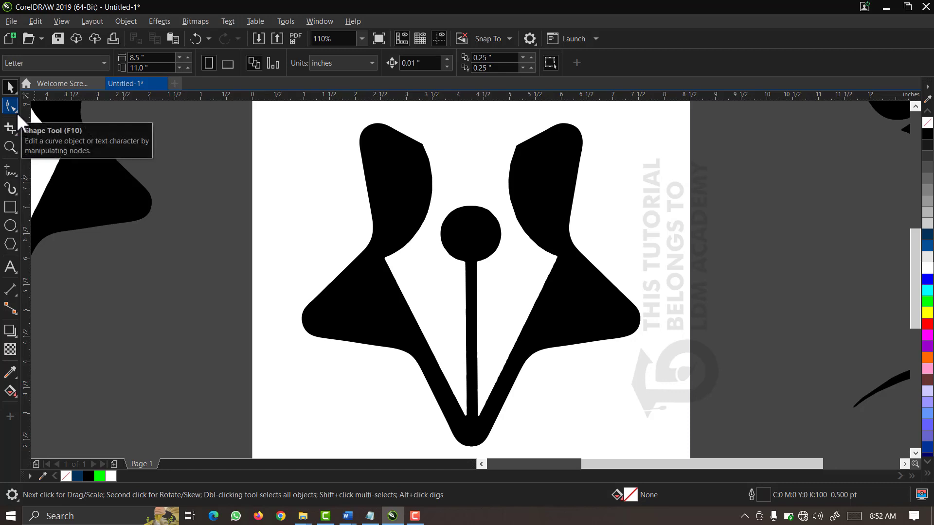
Use the Smooth tool to soften the sharp inner corner at the top of the star's left arm.
left_click(17, 113)
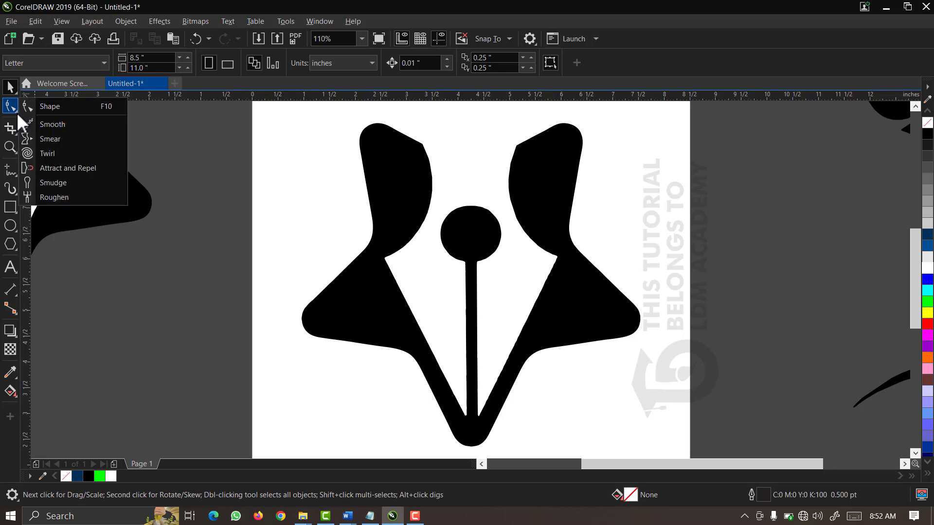
left_click(61, 122)
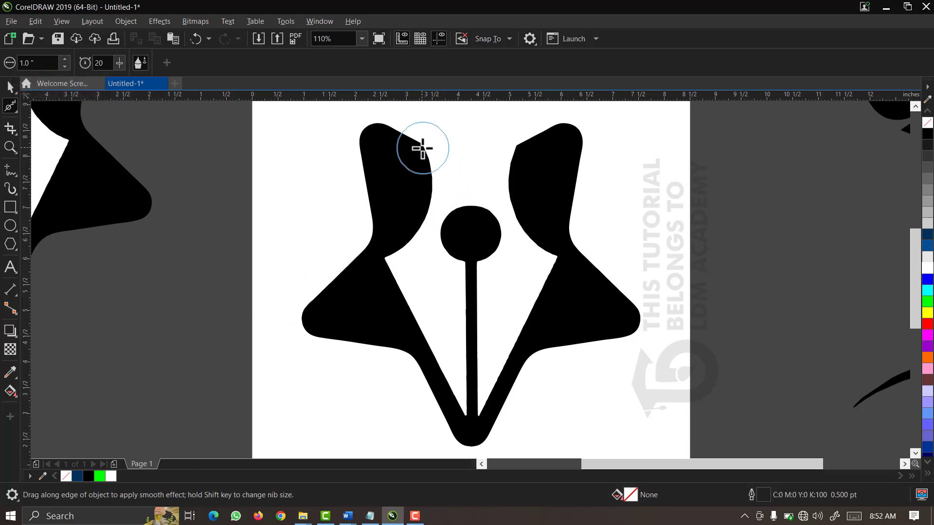
scroll(419, 148, "up", 3)
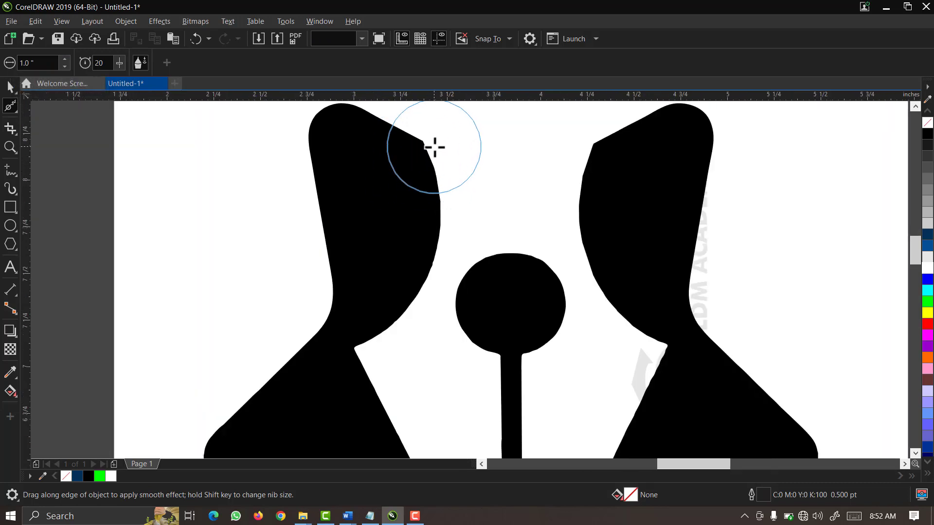
scroll(410, 156, "up", 3)
mouse_move(408, 154)
left_mouse_down()
mouse_move(416, 211)
mouse_move(408, 186)
left_mouse_up()
scroll(408, 186, "down", 2)
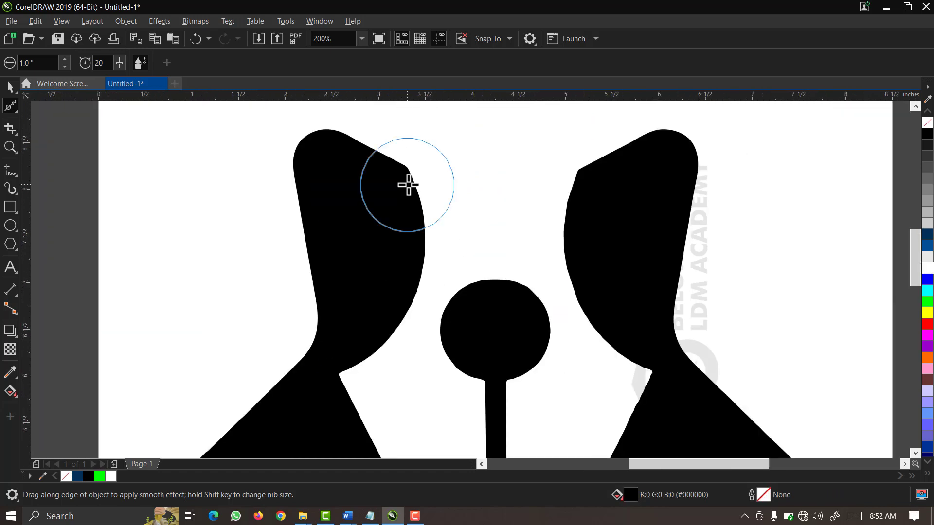
Smooth the right arm's curved inner edge, the central circle and the left side of the trimmed star.
mouse_move(595, 182)
left_mouse_down()
mouse_move(570, 210)
mouse_move(595, 176)
mouse_move(624, 165)
mouse_move(608, 170)
mouse_move(568, 286)
mouse_move(644, 392)
left_mouse_up()
scroll(644, 392, "down", 1)
scroll(501, 296, "up", 1)
mouse_move(500, 296)
left_mouse_down()
mouse_move(462, 352)
mouse_move(395, 381)
left_mouse_up()
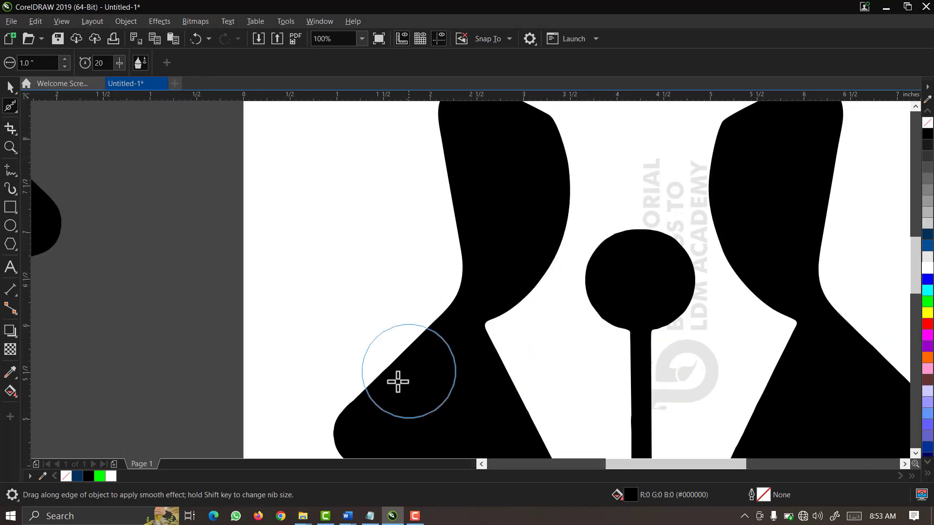
Smooth the remaining rough edges of the trimmed star around the inner notches, the center slit and the pointed tip.
scroll(493, 161, "down", 2)
scroll(488, 140, "up", 2)
scroll(743, 153, "down", 2)
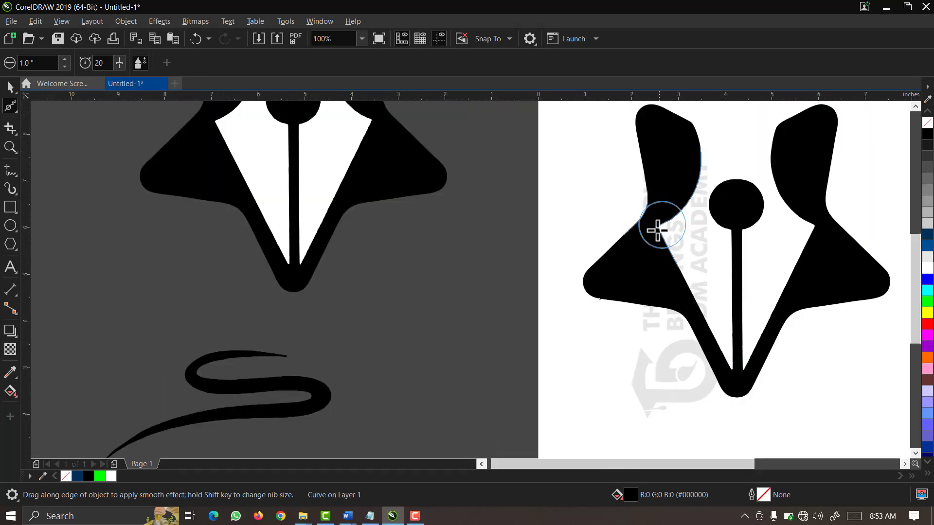
scroll(578, 280, "up", 2)
scroll(812, 421, "down", 2)
scroll(767, 299, "up", 2)
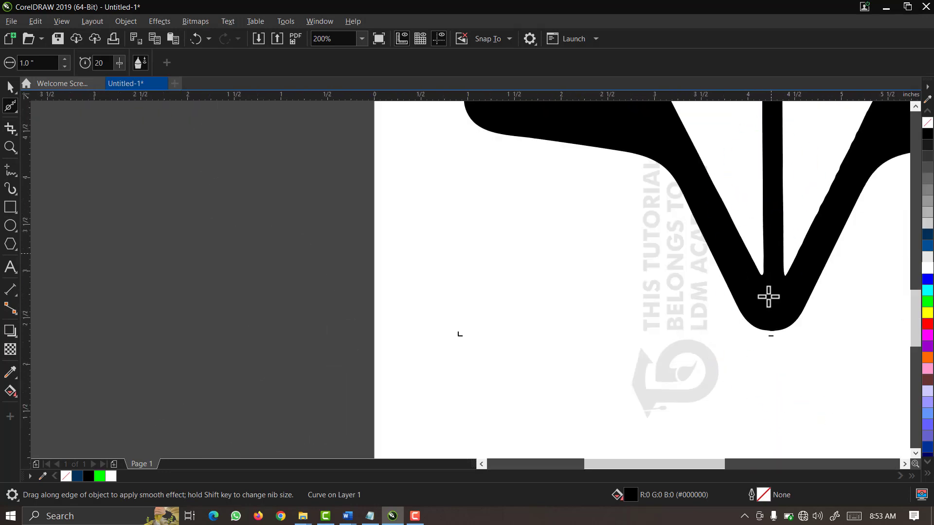
scroll(671, 304, "up", 1)
scroll(754, 156, "down", 2)
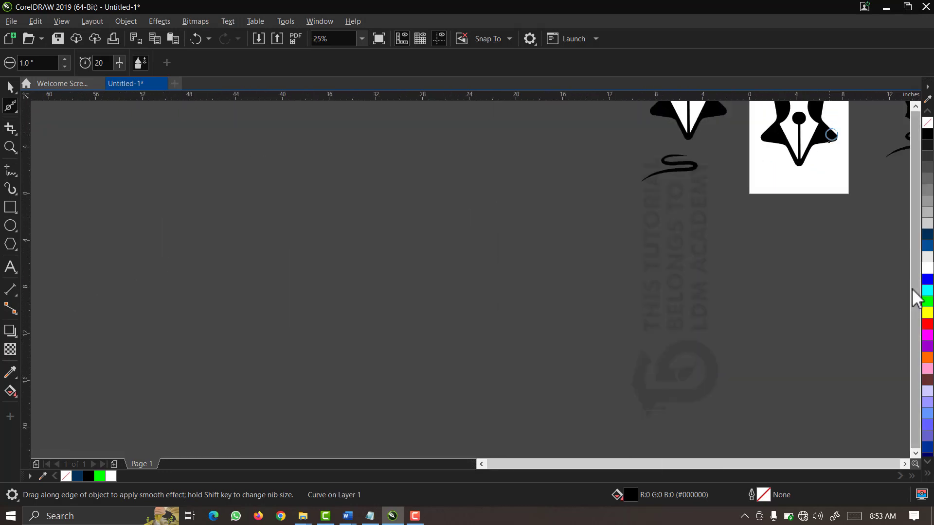
scroll(826, 240, "up", 2)
scroll(697, 113, "down", 1)
scroll(696, 113, "up", 3)
scroll(786, 144, "down", 2)
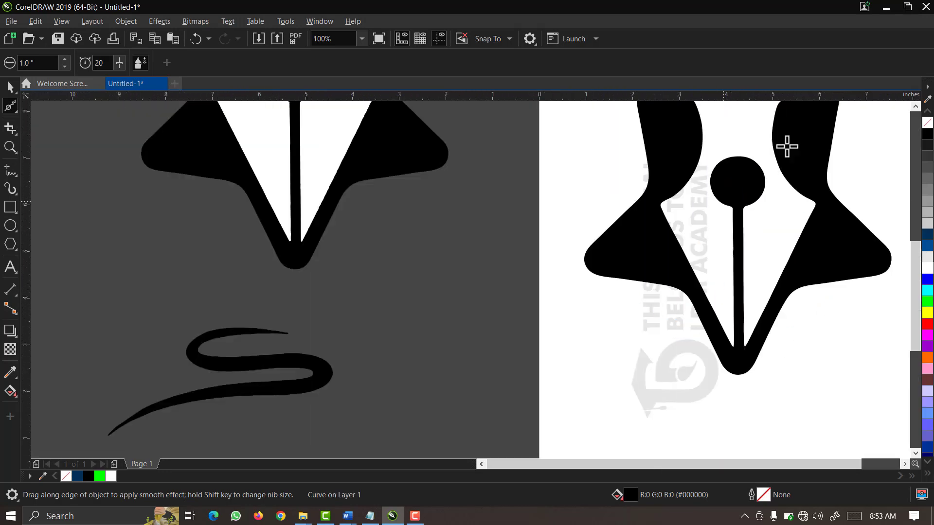
scroll(777, 160, "up", 1)
scroll(591, 284, "down", 3)
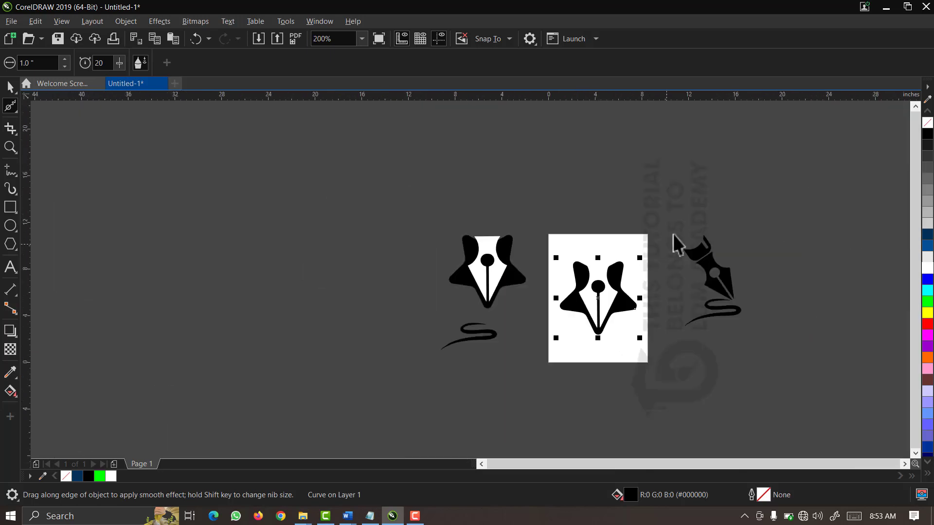
Scale the trimmed star proportionally to about 2.96 x 2.82 inches and move it to about X 3.85, Y 7.28 inches.
key("space")
left_click(650, 243)
key("z")
mouse_move(662, 228)
left_mouse_down()
mouse_move(588, 337)
mouse_move(535, 363)
mouse_move(568, 343)
left_mouse_up()
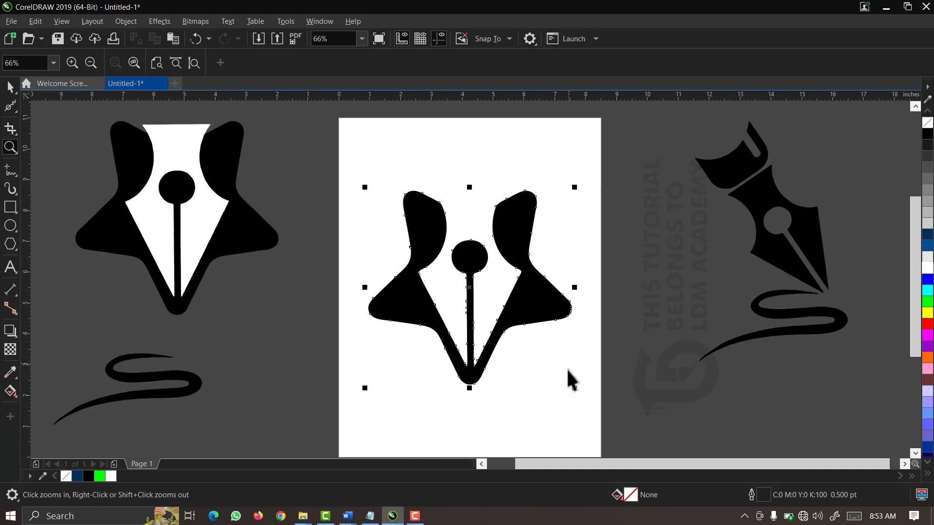
key("space")
left_click_drag(575, 388, 527, 290)
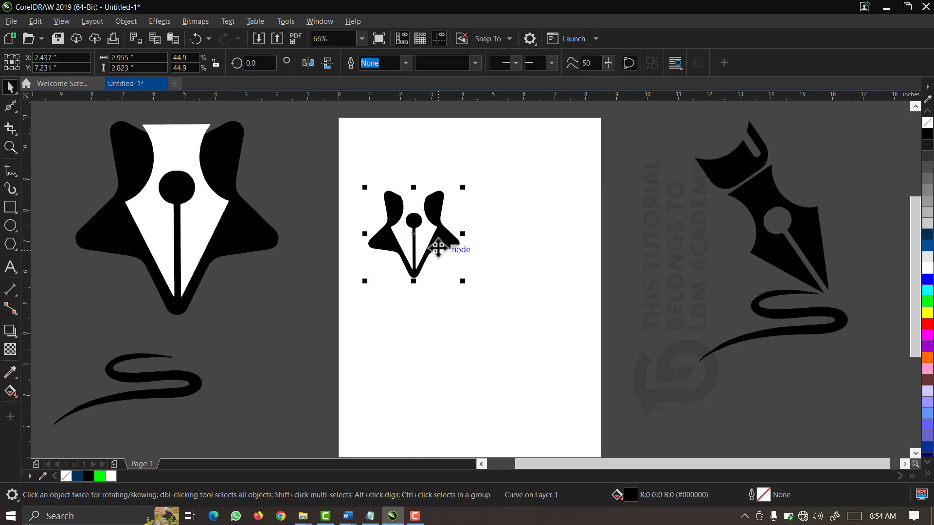
left_click_drag(438, 248, 482, 246)
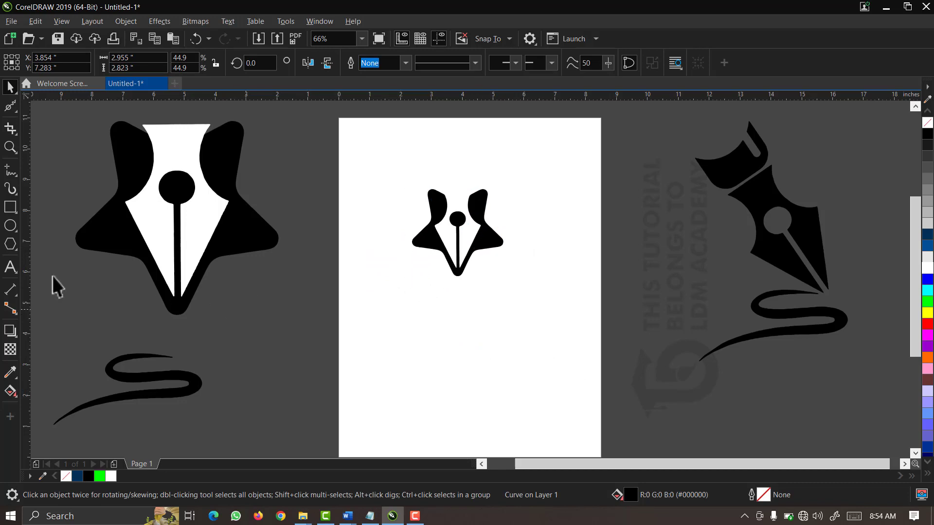
Add artistic text below the star reading "star writer" with "academy" on a second line.
left_click(10, 266)
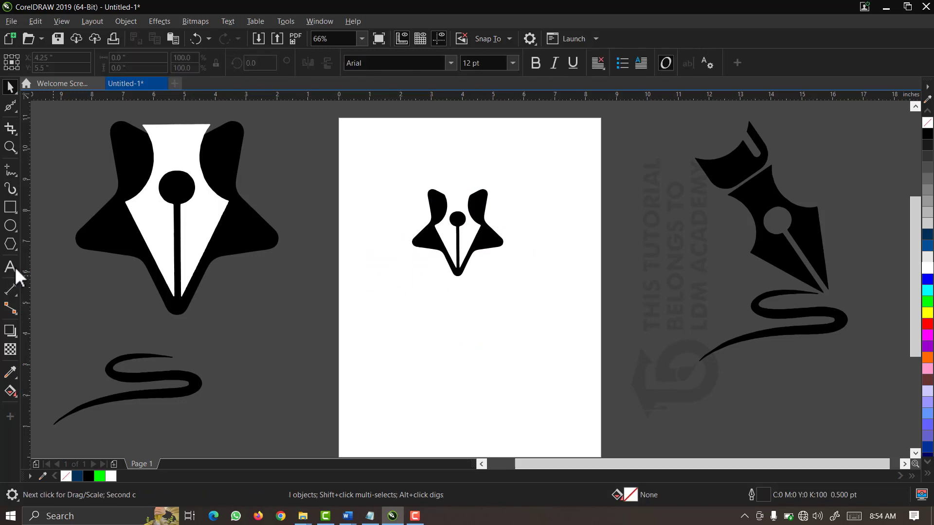
left_click(381, 307)
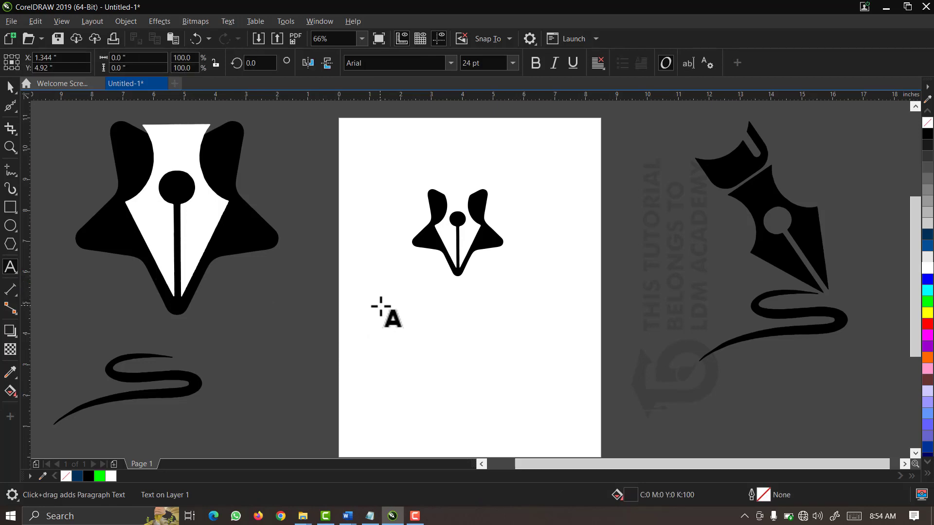
type("starwriter")
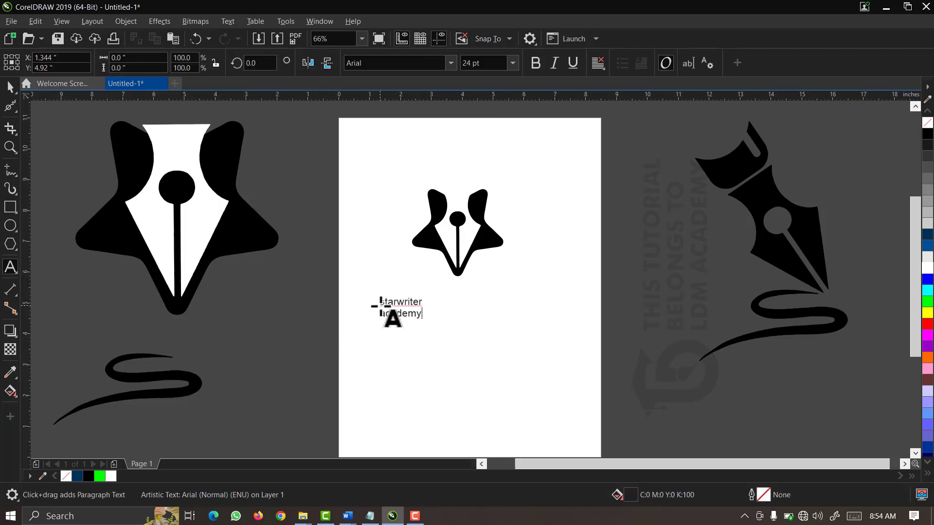
left_click(398, 302)
left_click(11, 87)
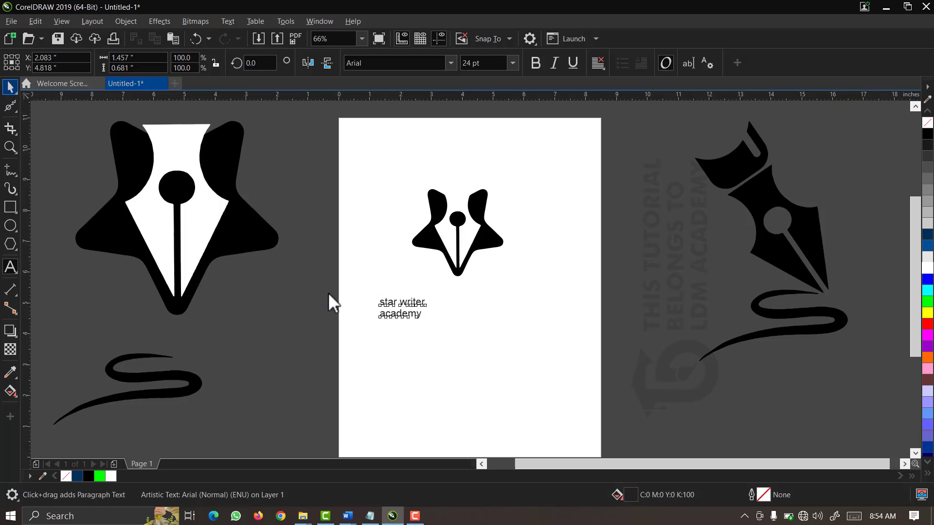
Enlarge the "star writer academy" text proportionally to about 64.6 pt and position it directly beneath the star.
mouse_move(429, 322)
left_mouse_down()
mouse_move(516, 379)
mouse_move(439, 323)
left_mouse_up()
key("ctrl+space")
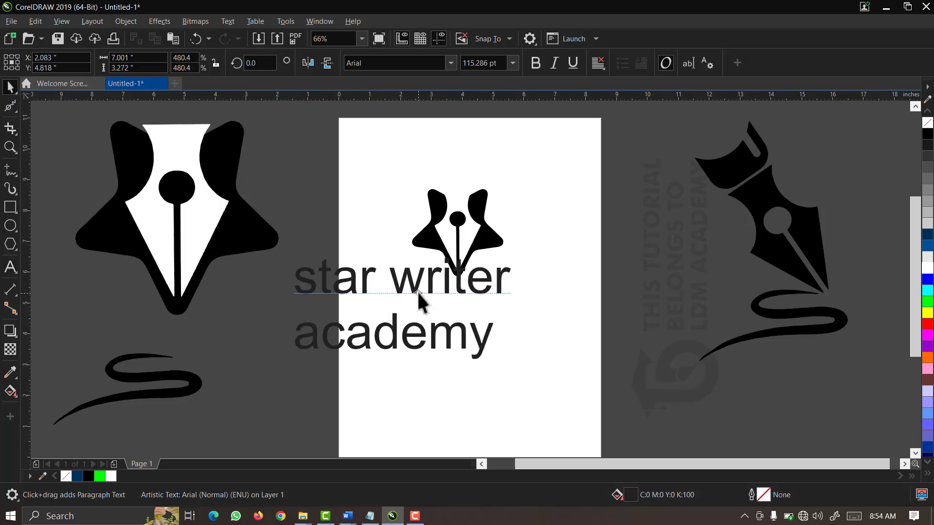
left_click_drag(417, 292, 492, 317)
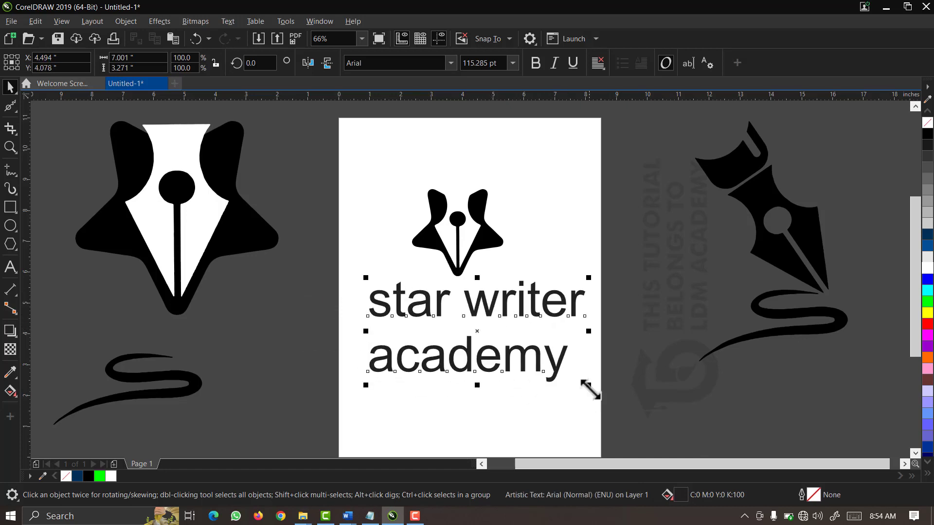
left_click_drag(590, 389, 562, 345)
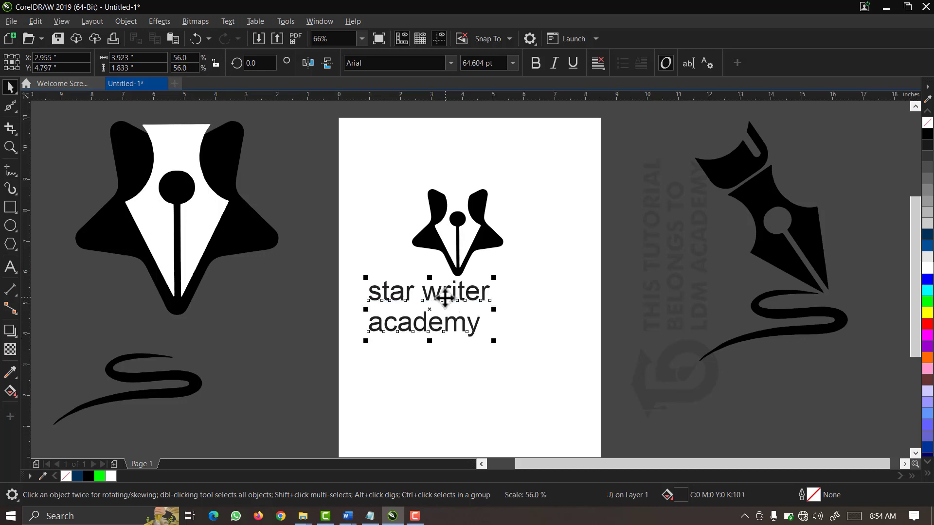
left_click_drag(451, 305, 477, 308)
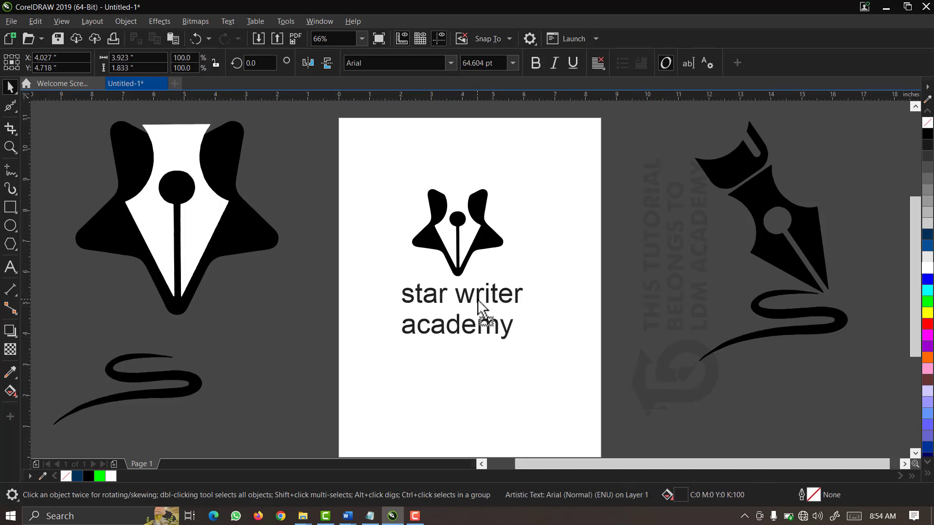
Set the font of the "star writer academy" text to Montserrat ExtraBold.
left_click(354, 369)
key("space")
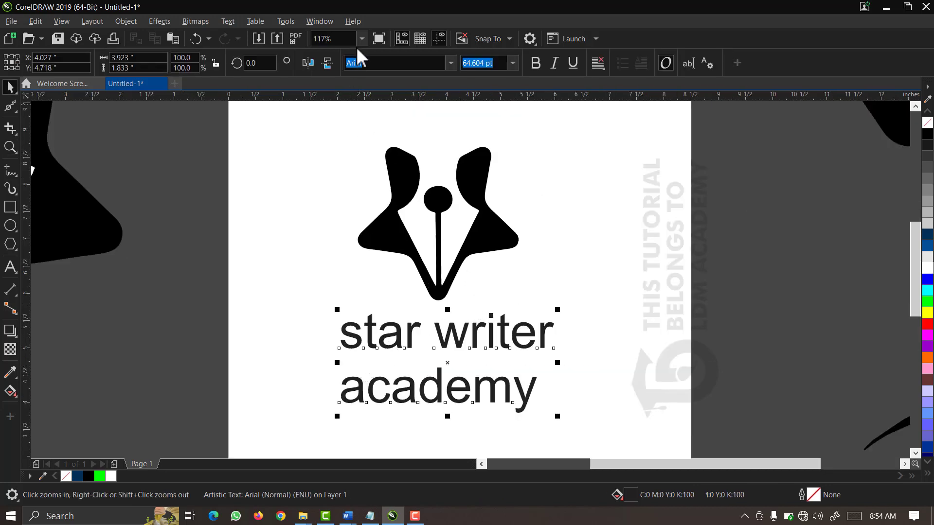
left_click(450, 63)
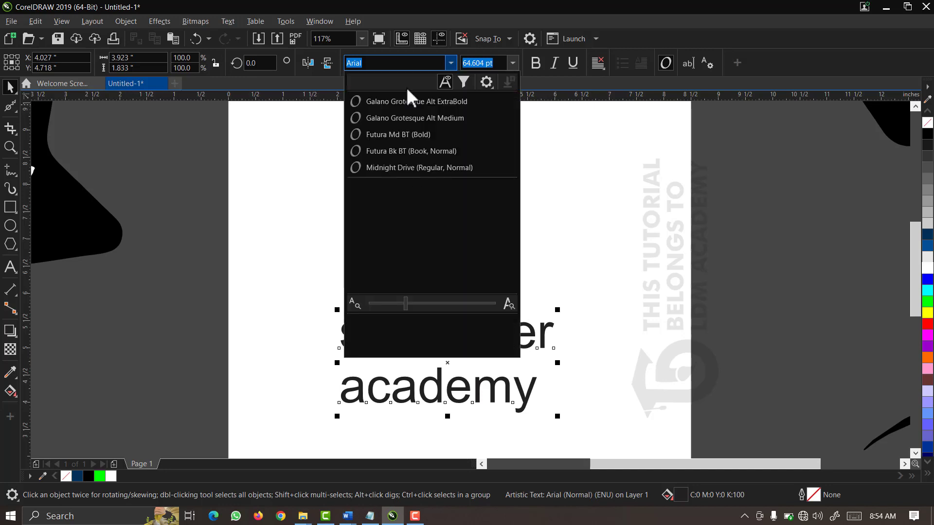
left_click(386, 64)
type("monts")
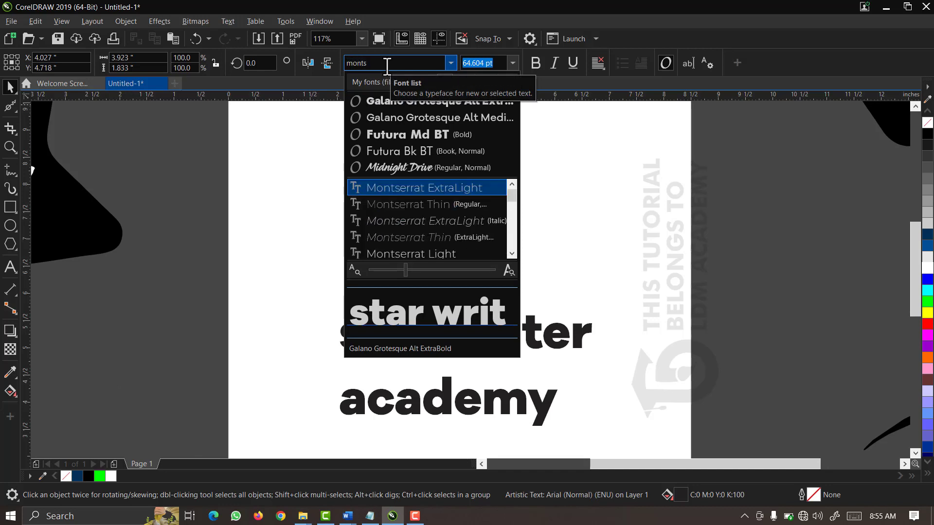
type("e")
scroll(510, 243, "down", 3)
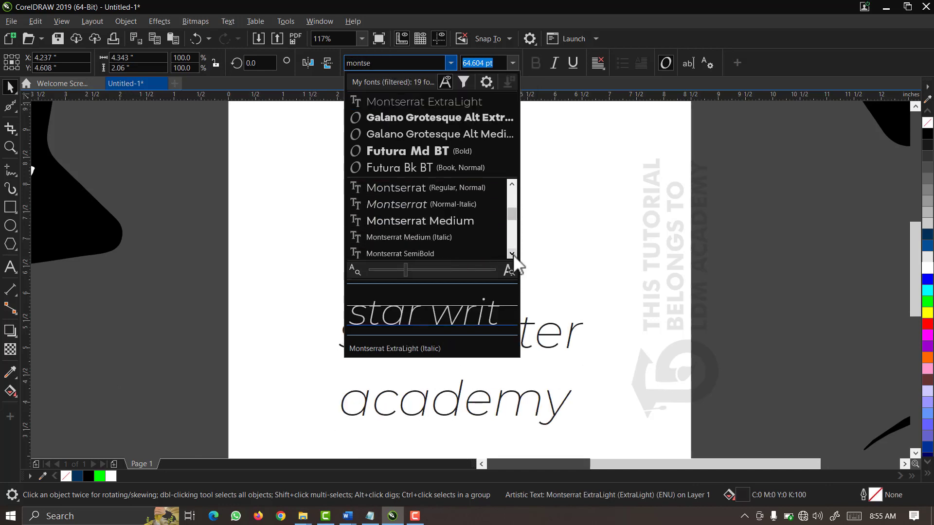
scroll(514, 258, "down", 4)
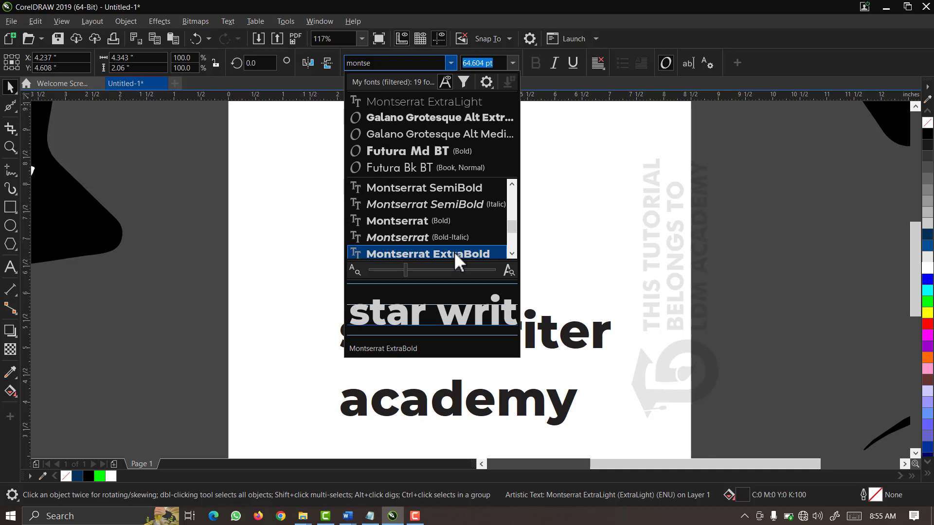
left_click(428, 253)
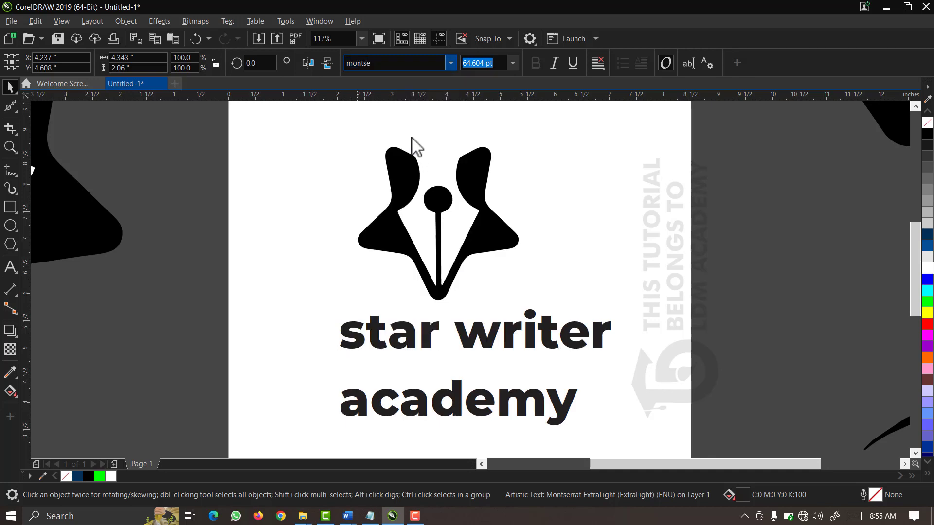
Change the case of the "star writer academy" text to UPPERCASE.
left_click(228, 21)
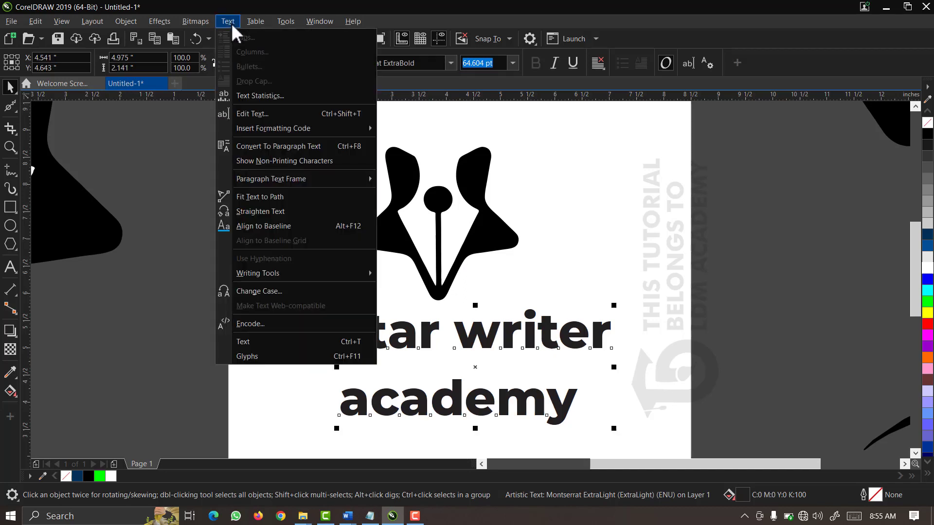
left_click(275, 292)
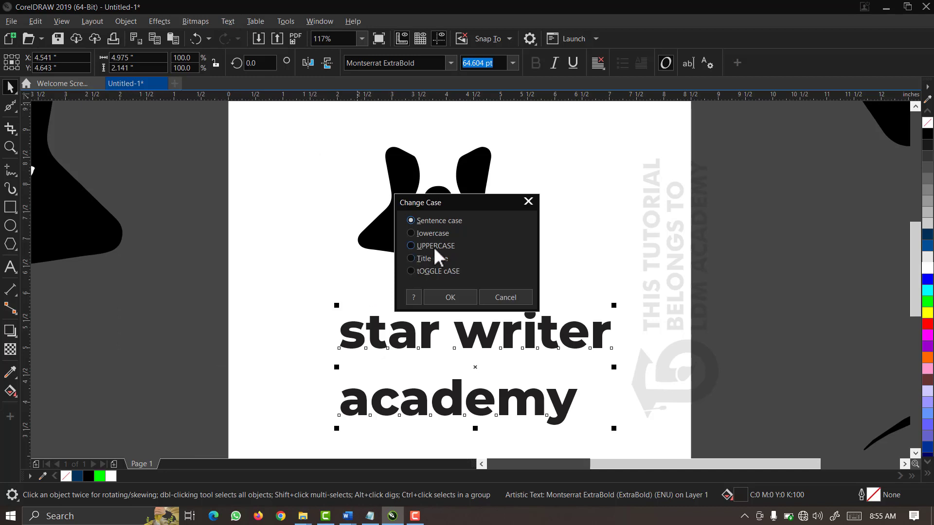
left_click(442, 297)
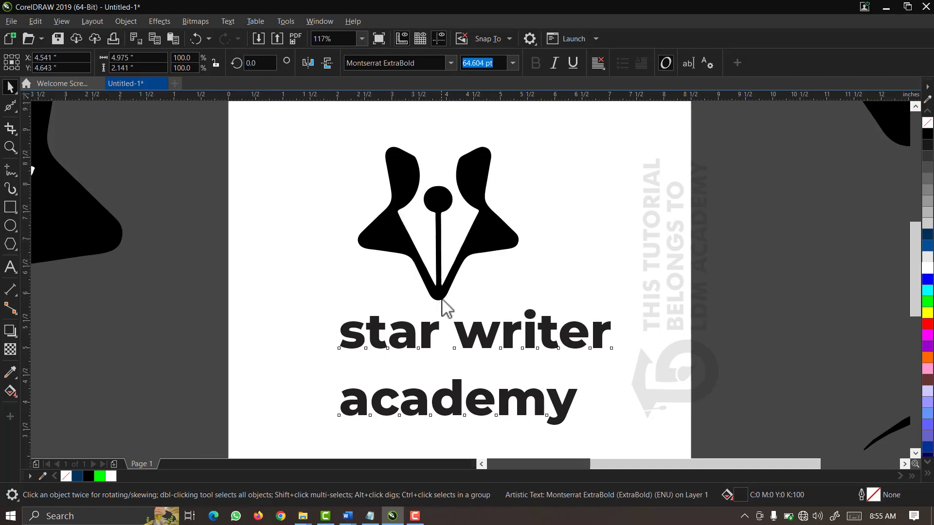
Break the text apart so that STAR WRITER and ACADEMY are separate text objects.
left_click(16, 110)
left_click(38, 107)
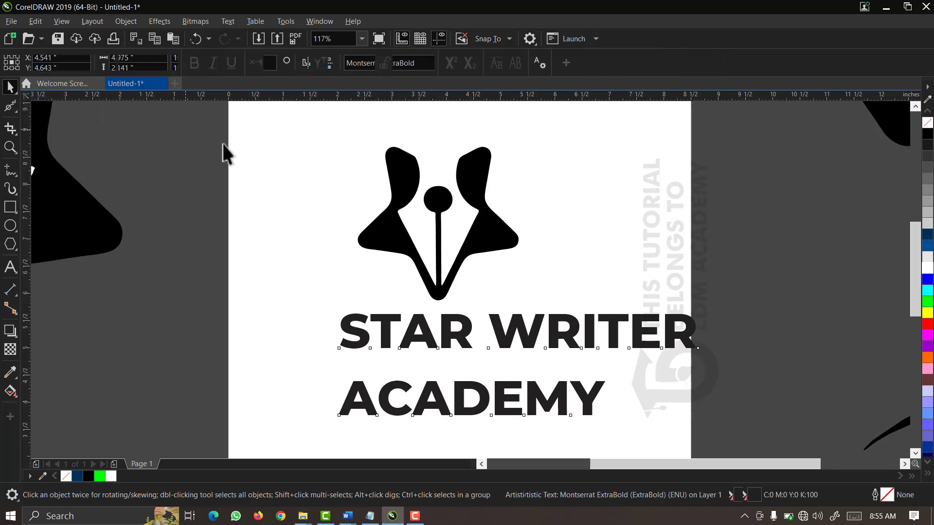
key("Escape")
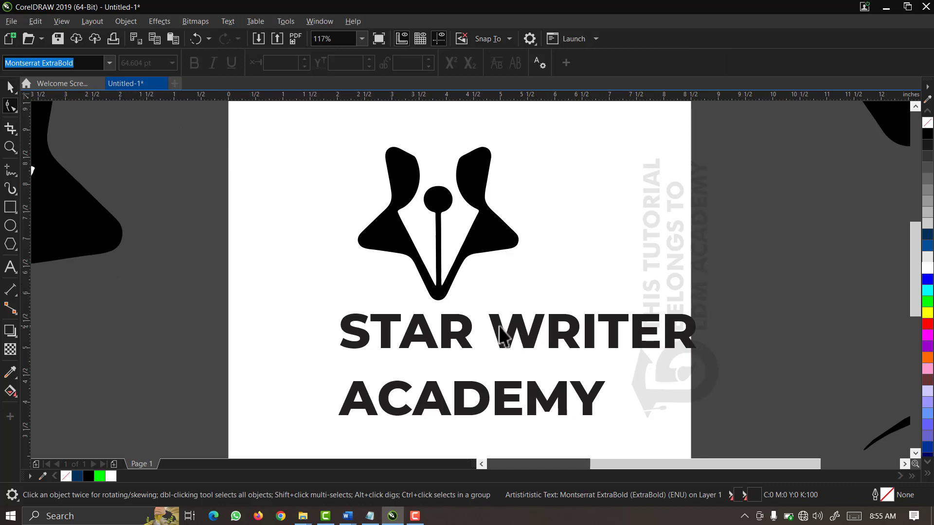
left_click(500, 335)
key("space")
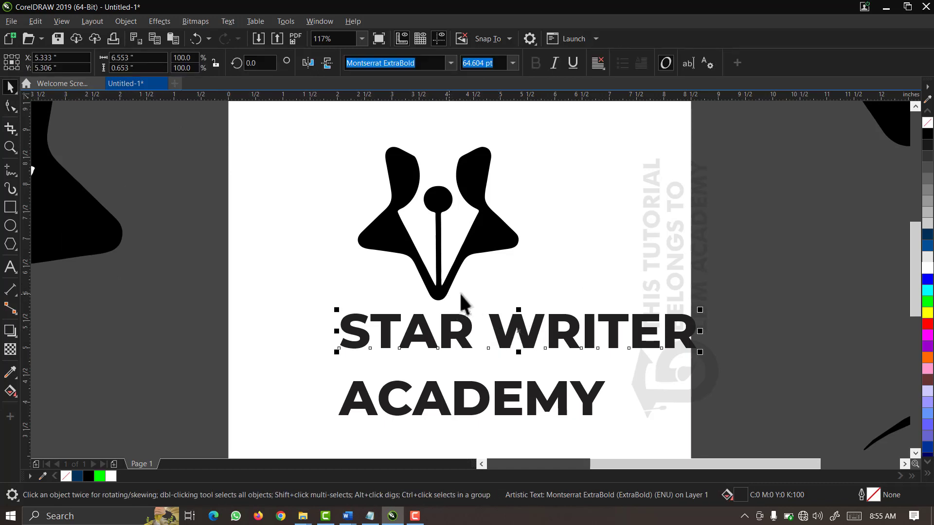
Put WRITER on a second line below STAR and move the text beside the star, at about X 7.53, Y 7.13 inches.
double_click(493, 332)
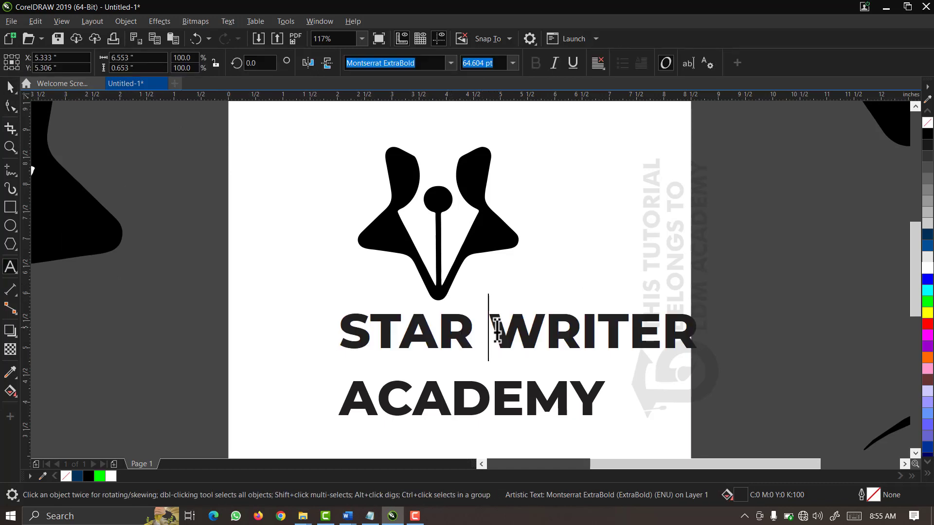
key("Return")
left_click(11, 88)
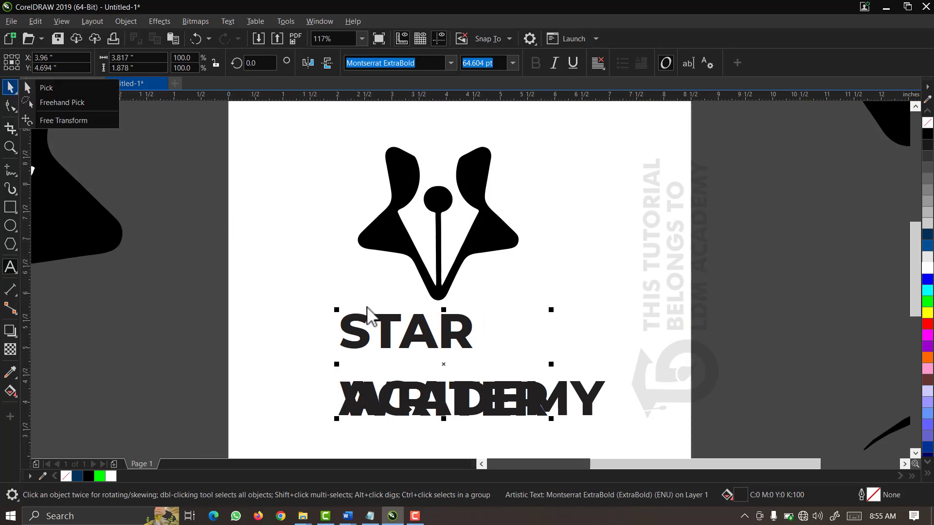
left_click(428, 341)
left_click_drag(430, 341, 625, 213)
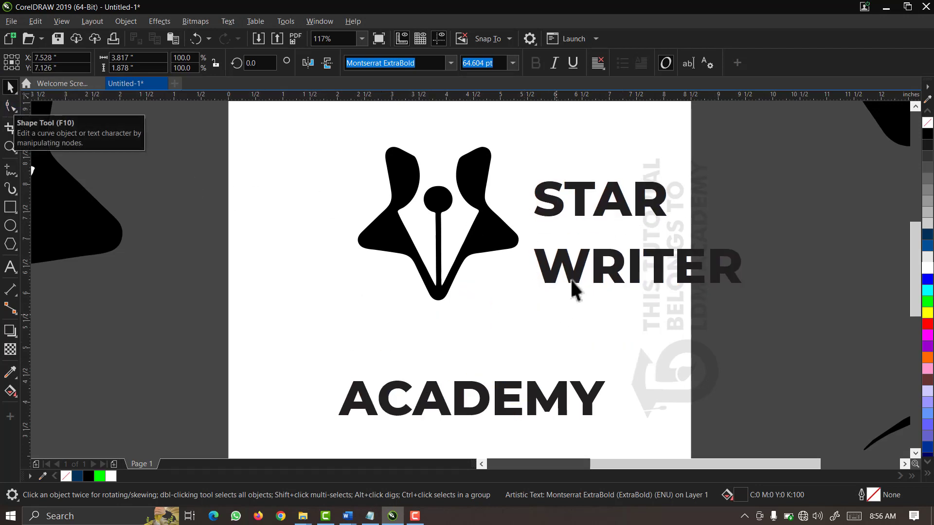
Tighten the line spacing between STAR and WRITER and break them apart into separate text objects.
left_click(11, 106)
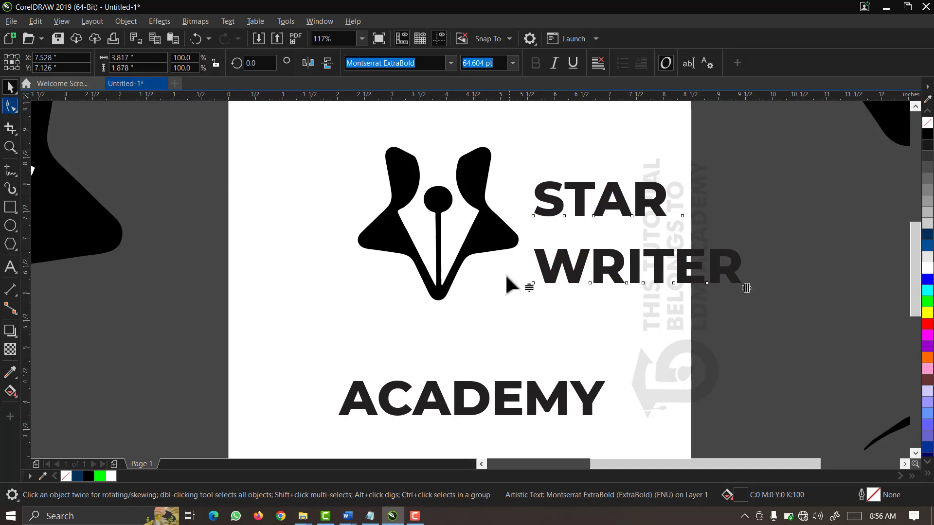
left_click_drag(532, 288, 538, 254)
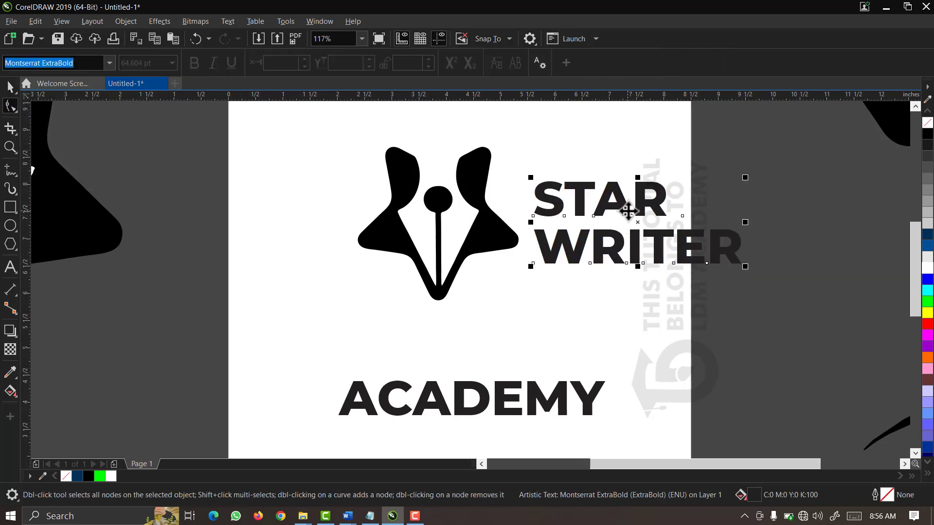
key("space")
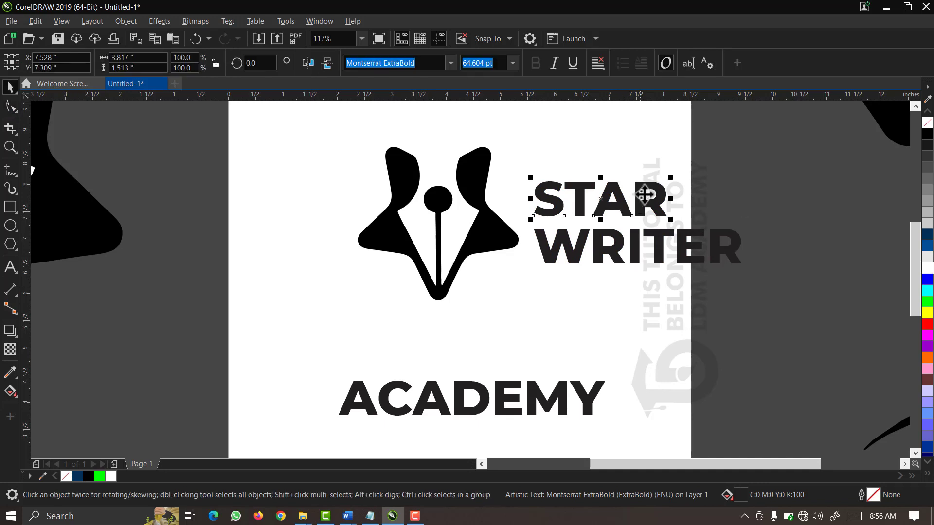
Enlarge STAR to about 98.3 pt and scale ACADEMY to about 48 pt, placing it directly beneath WRITER at a similar width.
left_click_drag(670, 177, 740, 152)
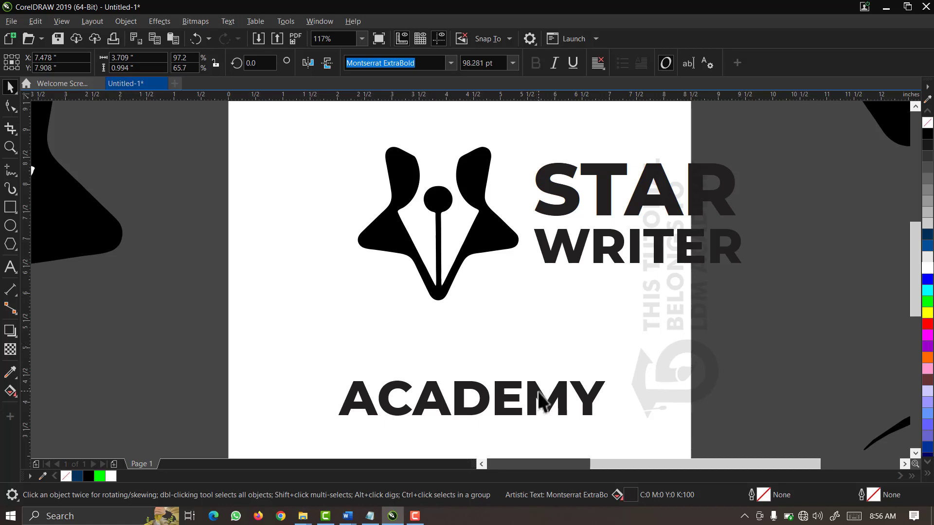
left_click(574, 415)
left_click_drag(608, 418, 697, 290)
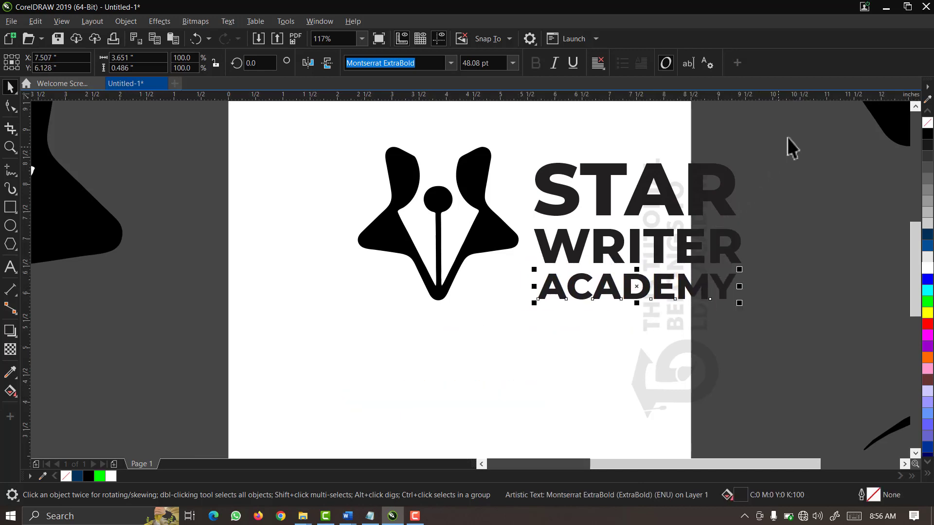
Align the STAR, WRITER and ACADEMY lines on their common vertical centre line and group them.
left_click_drag(788, 137, 532, 321)
left_click_drag(491, 343, 491, 344)
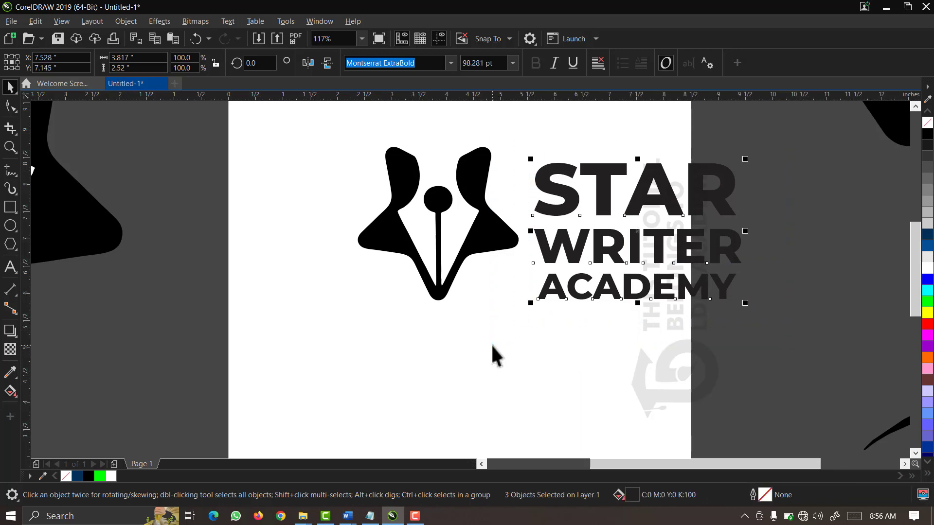
key("Left")
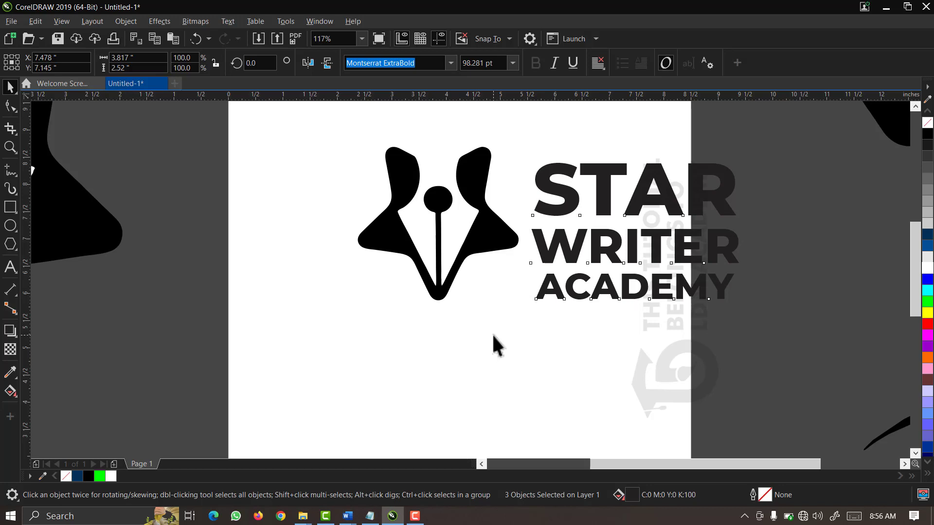
Enlarge the star proportionally to about 3.23 x 3.09 inches and align its middle vertically with the text group.
left_click(463, 265)
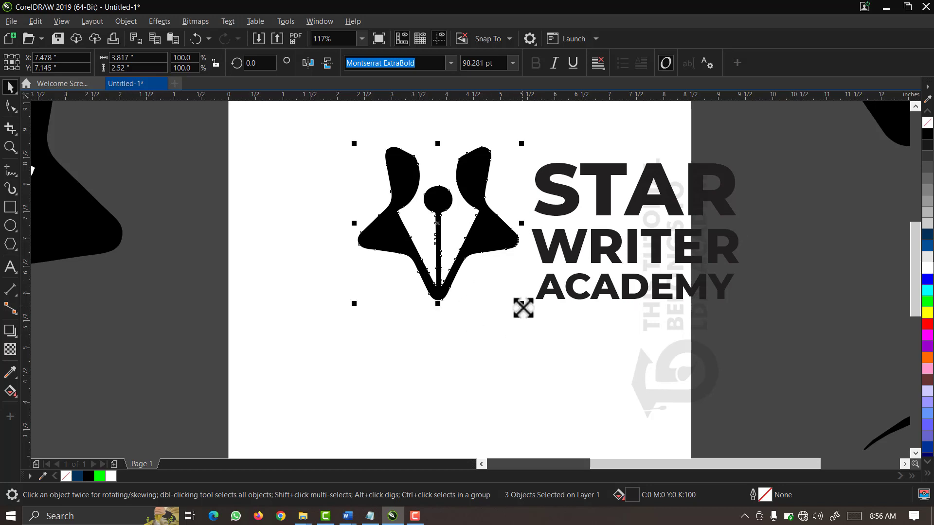
left_click_drag(523, 308, 531, 314)
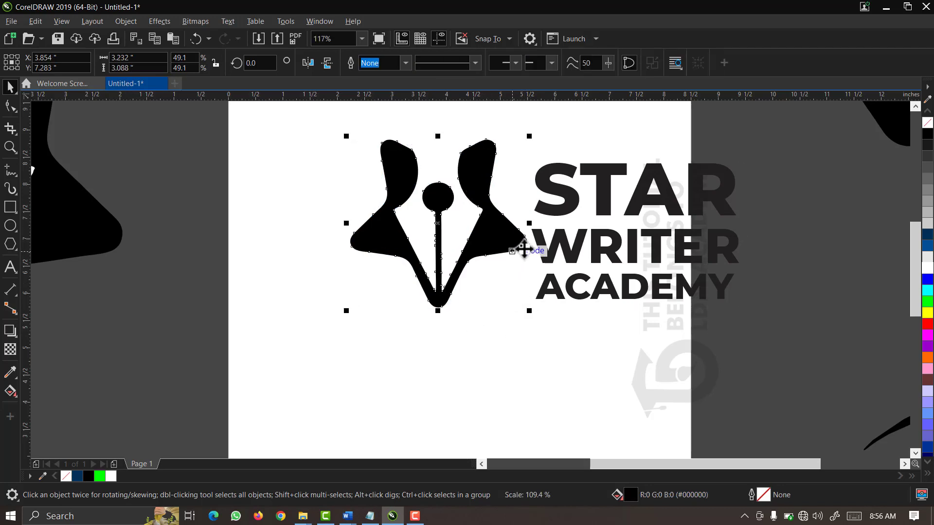
left_click(642, 354)
key("ctrl+a")
key("c")
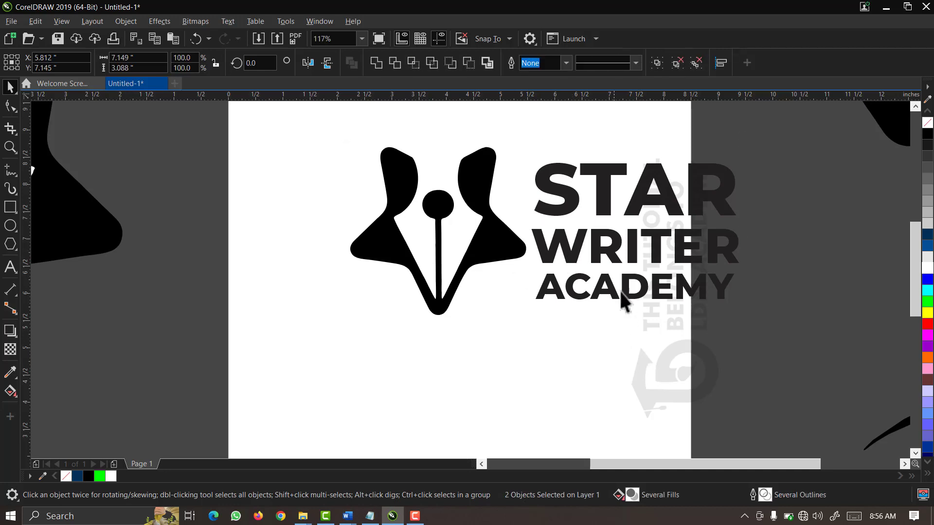
Scale the STAR WRITER ACADEMY text group down slightly in proportion beside the star.
left_click(647, 290)
left_click_drag(743, 304, 736, 298)
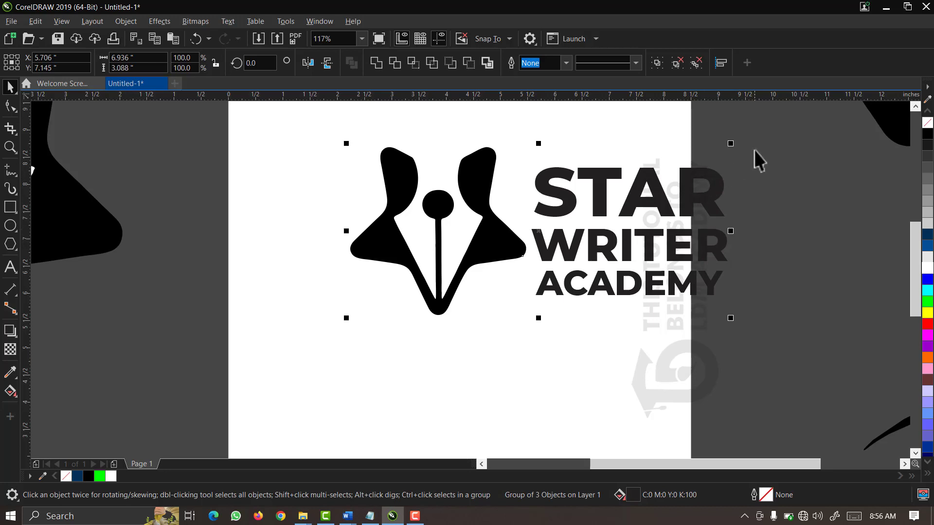
Group the star with the text and centre the whole logo on the page.
left_click_drag(773, 135, 284, 384)
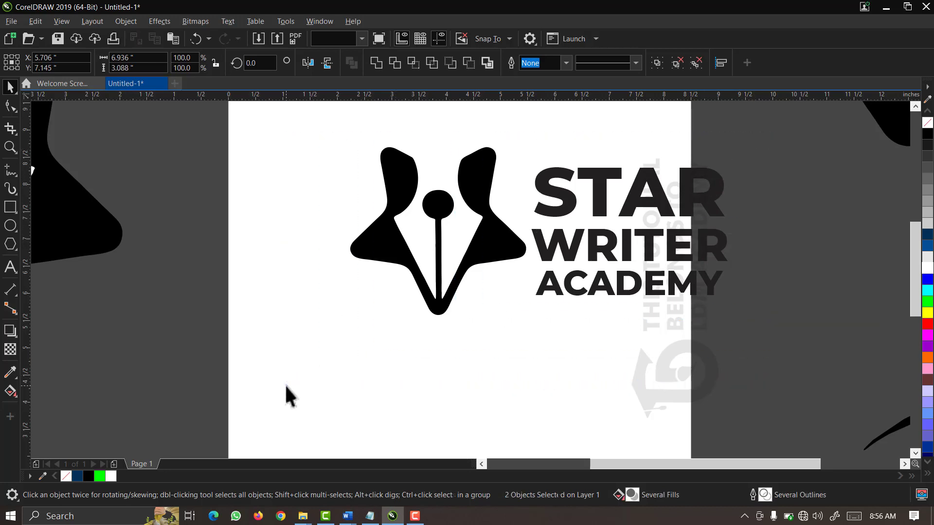
key("ctrl+g")
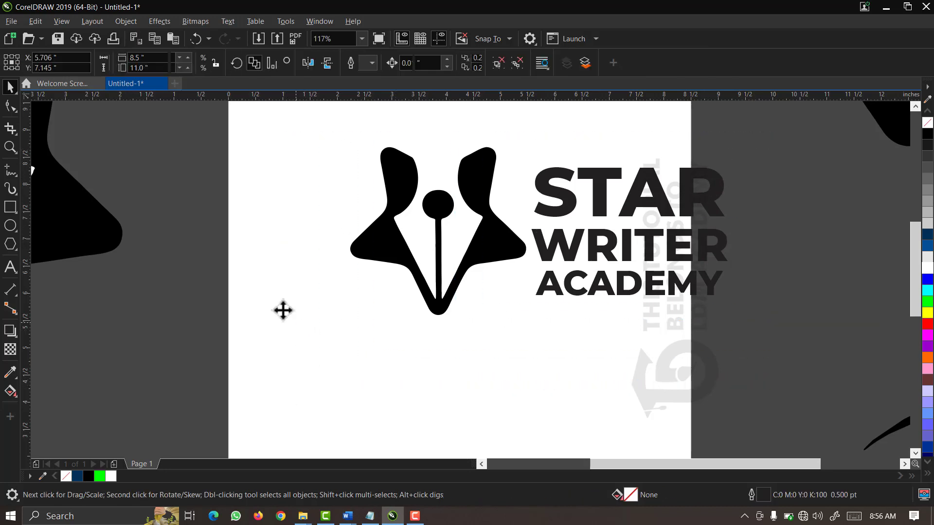
key("p")
Draw a rectangle of about 7.95 x 3.85 inches around the logo and centre it on the logo in both directions.
left_click(10, 206)
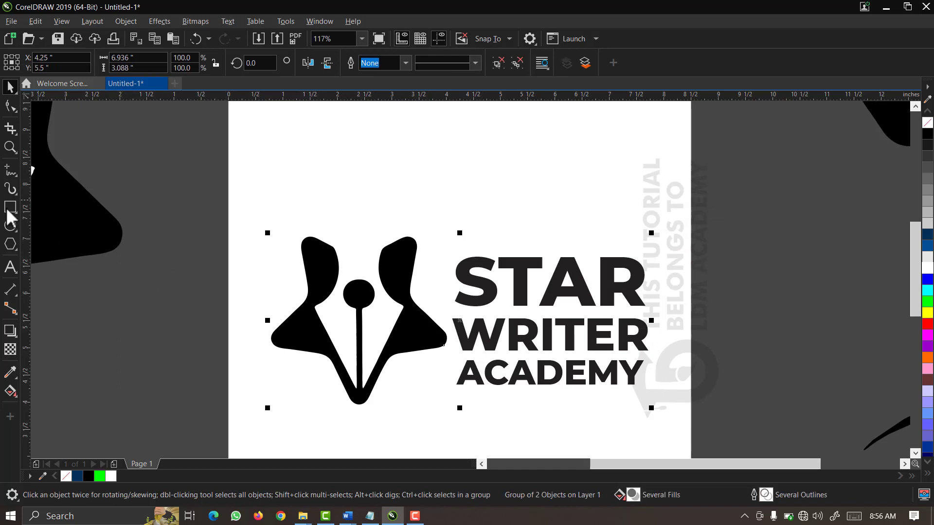
left_click_drag(247, 215, 679, 425)
key("space")
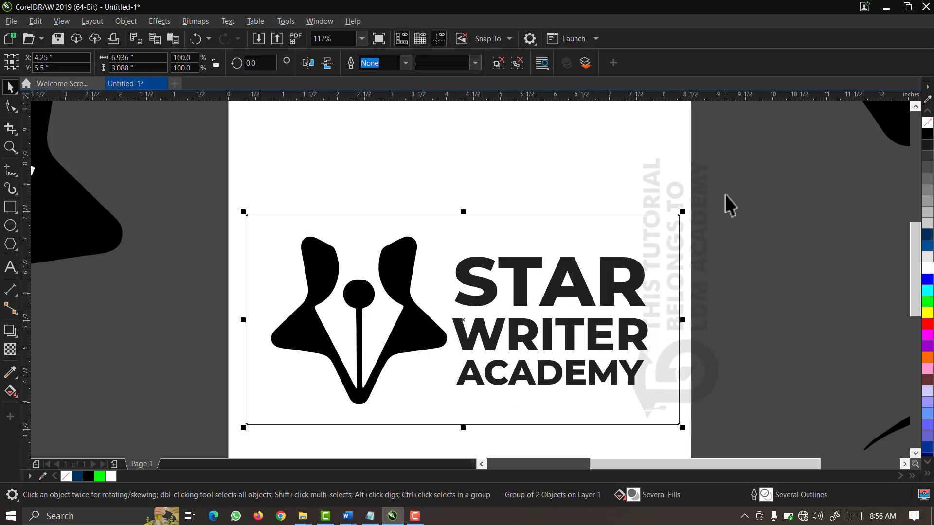
scroll(208, 416, "down", 1)
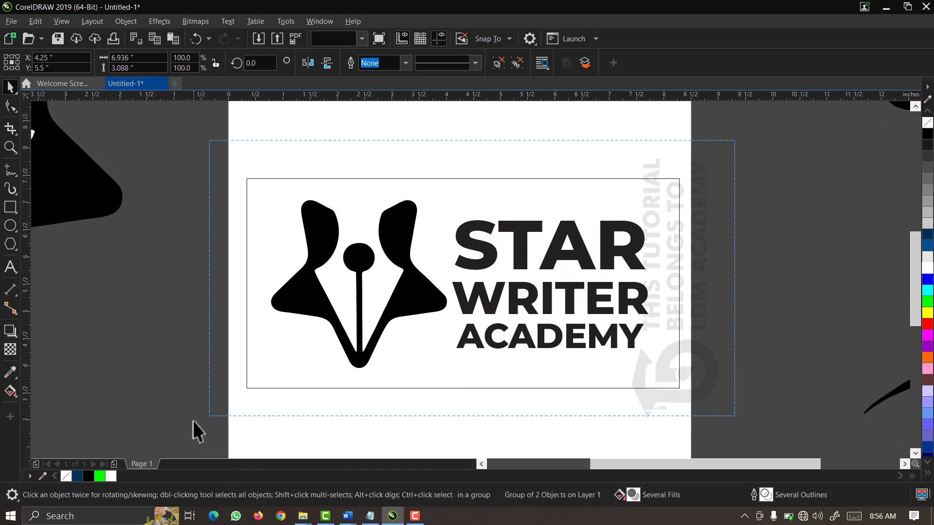
key("e")
key("c")
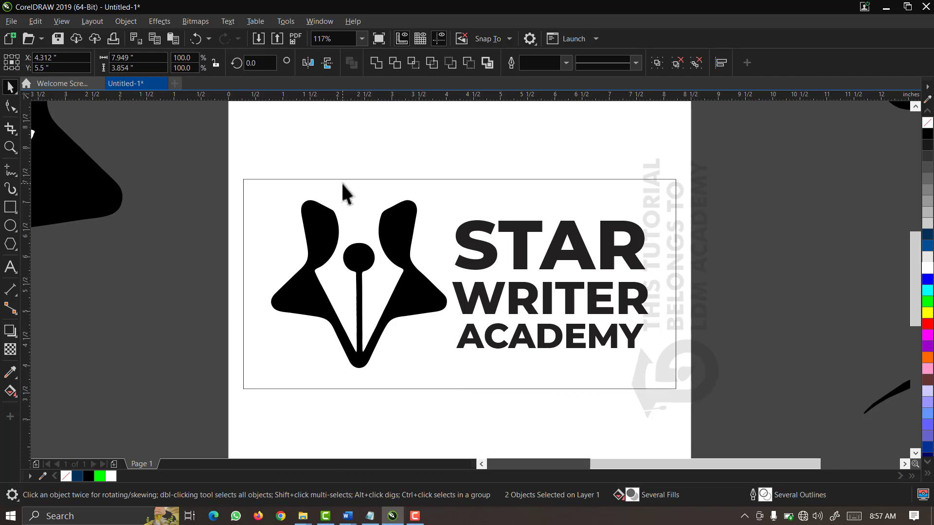
Fill the rectangle with Purple (#9900CC) and send it behind the logo.
left_click(405, 180)
left_click(404, 180)
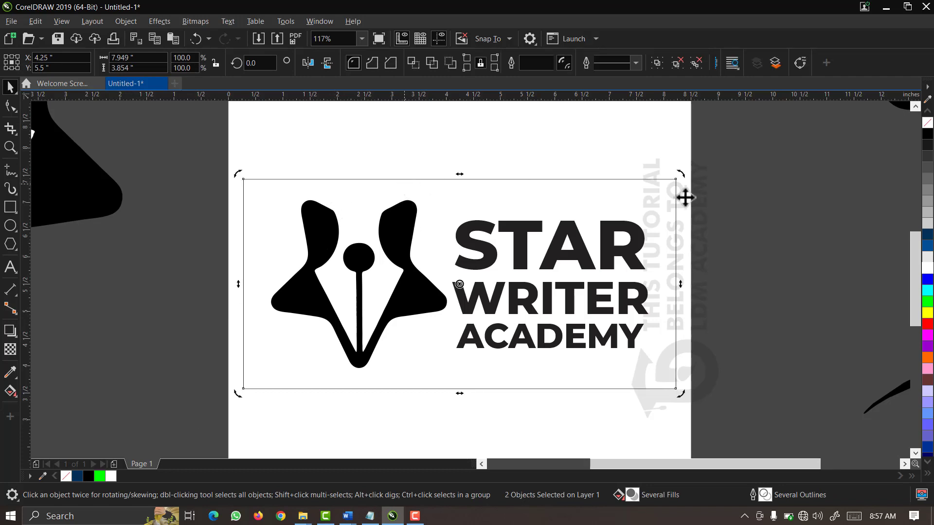
left_click(927, 348)
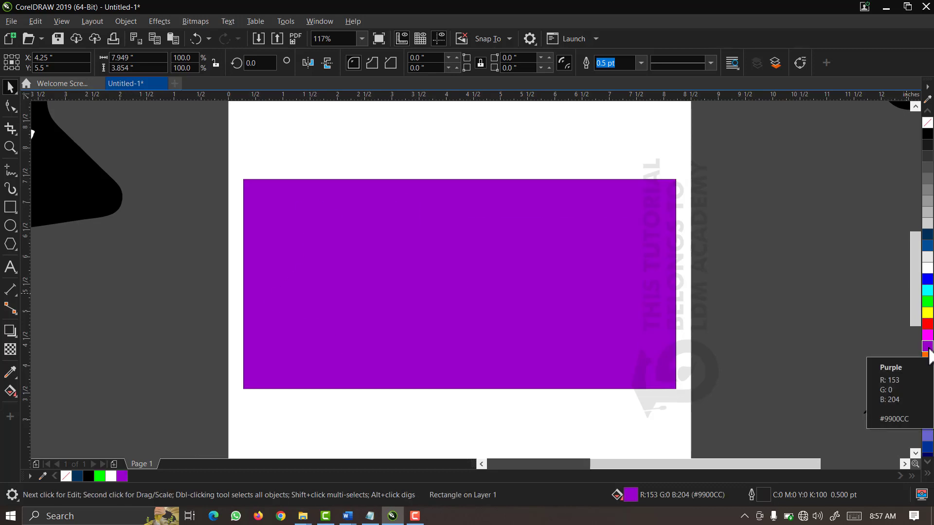
key("shift+Page_Down")
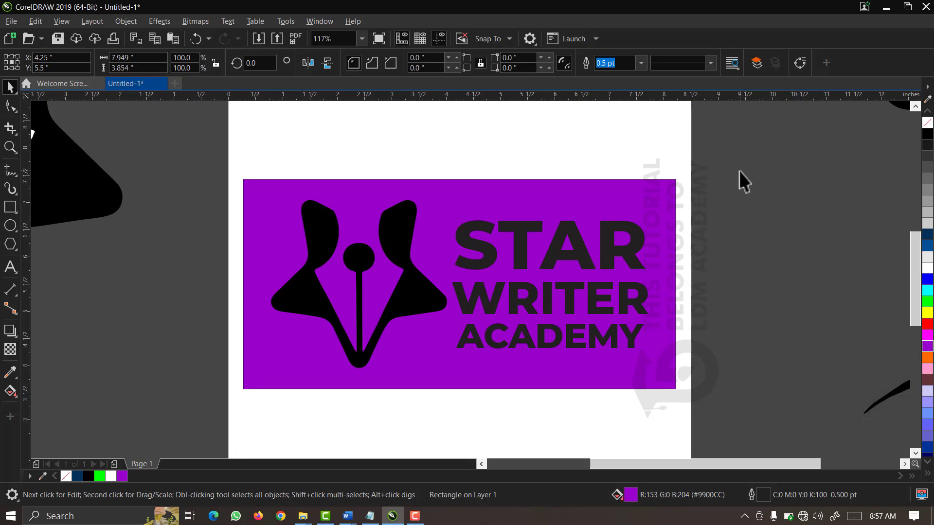
Fill the whole logo group white and scale it down in proportion to about 6.8 x 3.03 inches.
left_click_drag(740, 171, 257, 420)
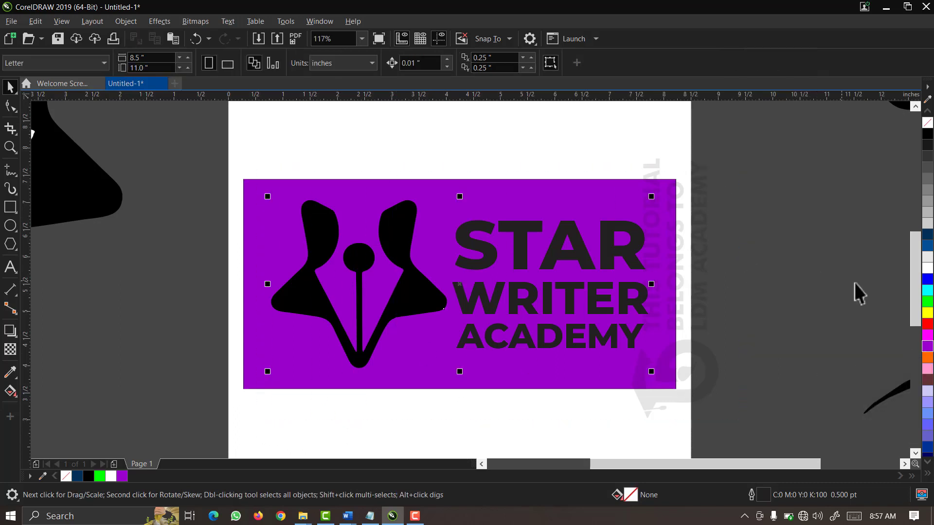
left_click(925, 270)
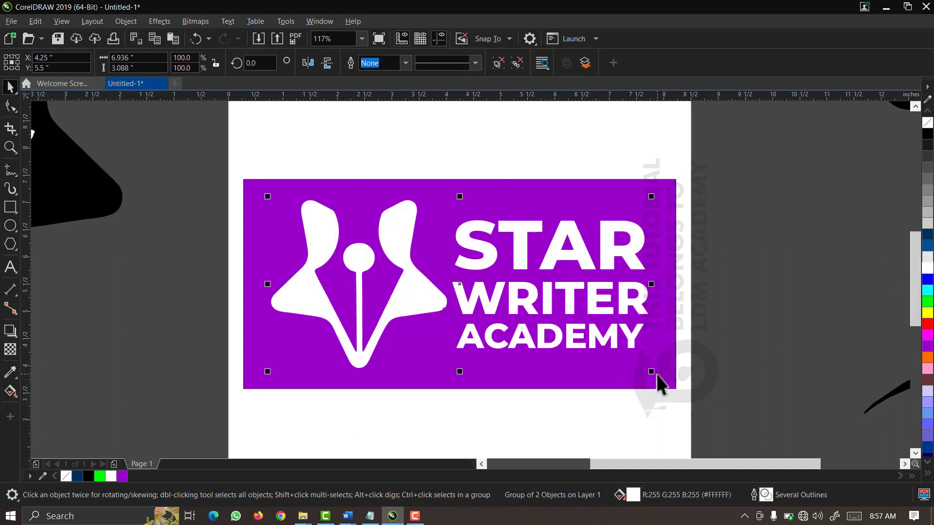
left_click_drag(651, 375, 647, 372)
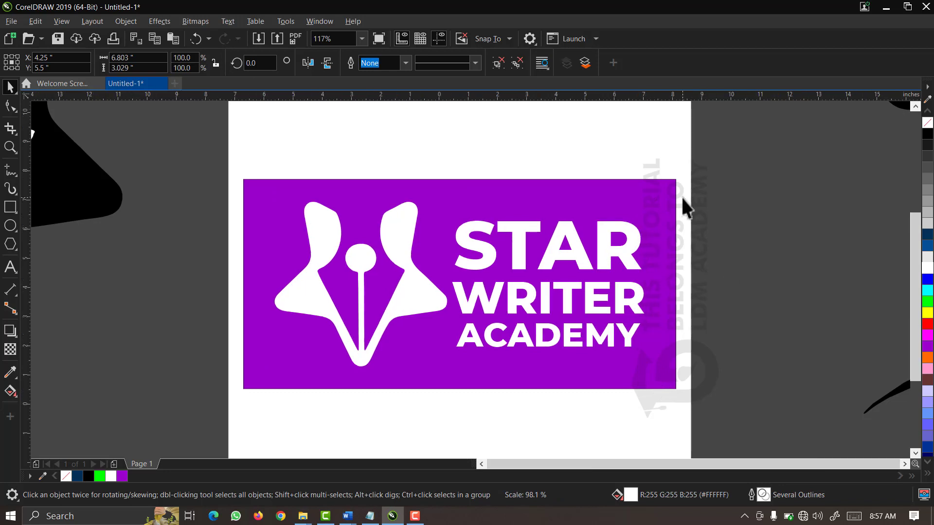
Stretch the purple rectangle downward to about 5.35 inches high to make room beneath the logo.
scroll(664, 208, "down", 2)
key("F2")
left_click_drag(716, 180, 410, 373)
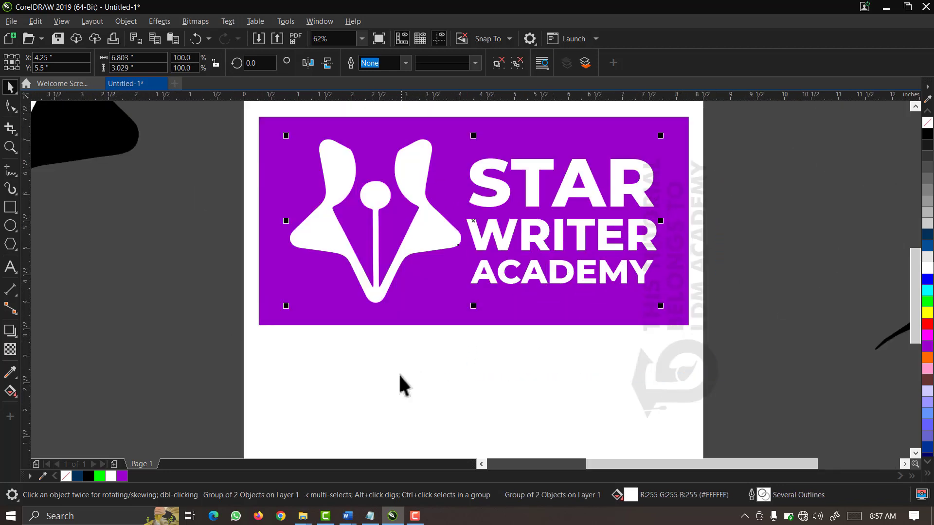
scroll(139, 337, "down", 1)
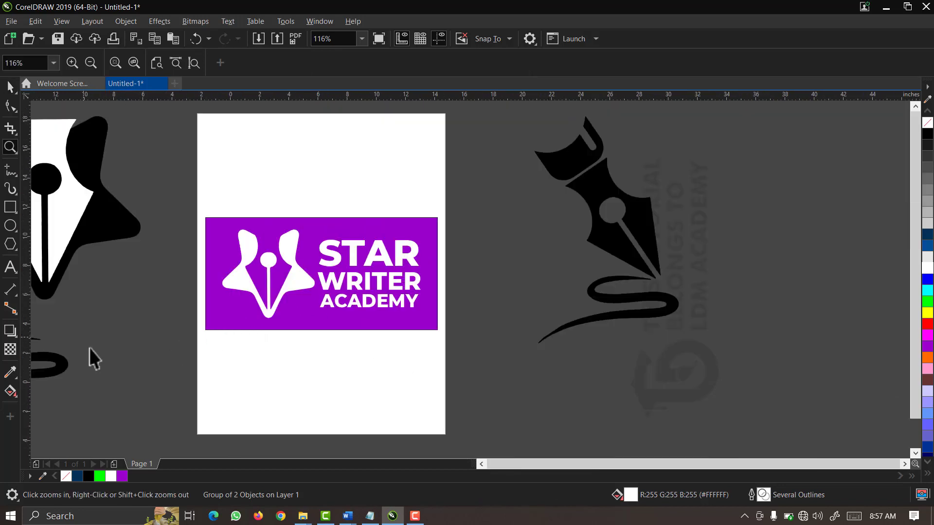
scroll(263, 335, "down", 1)
key("space")
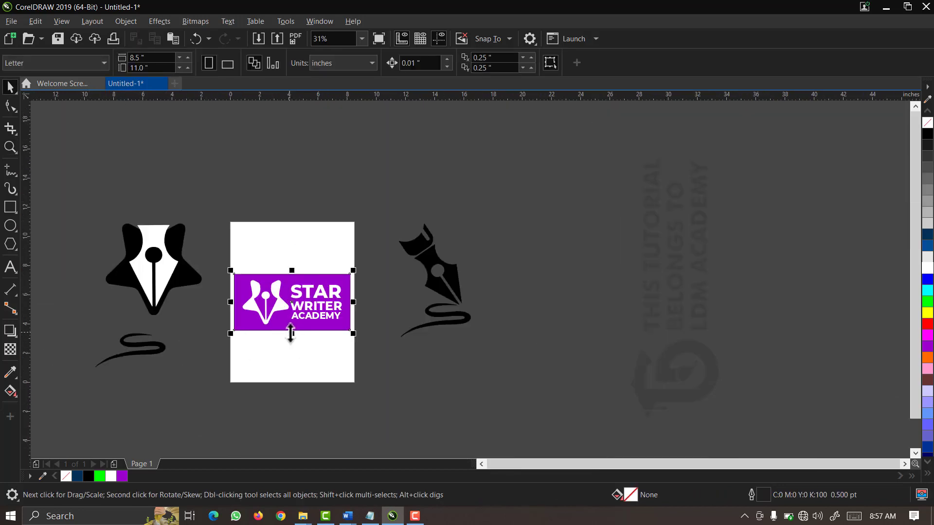
left_click_drag(292, 334, 290, 355)
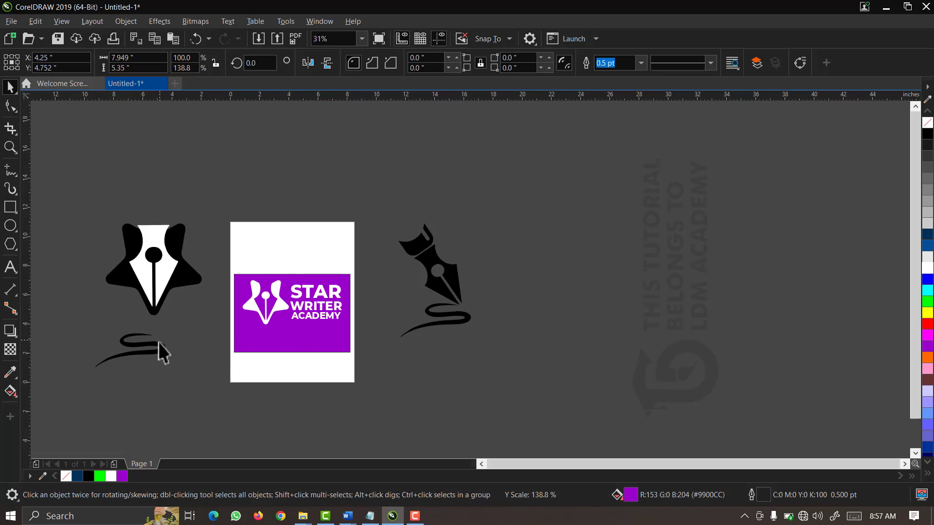
Move the loose squiggle stroke beneath the star's nib and scale it in proportion to about 2.72 x 1.31 inches.
left_click_drag(159, 345, 281, 336)
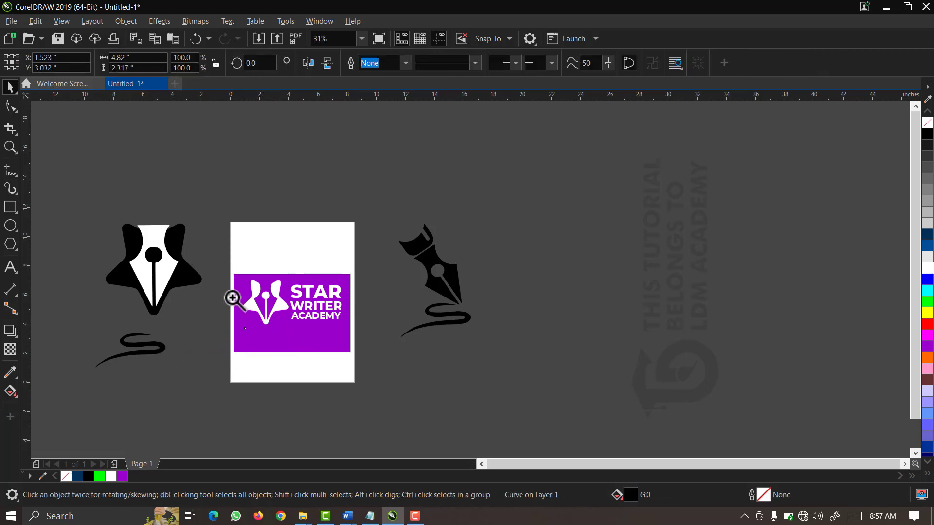
key("space")
left_click_drag(218, 271, 378, 368)
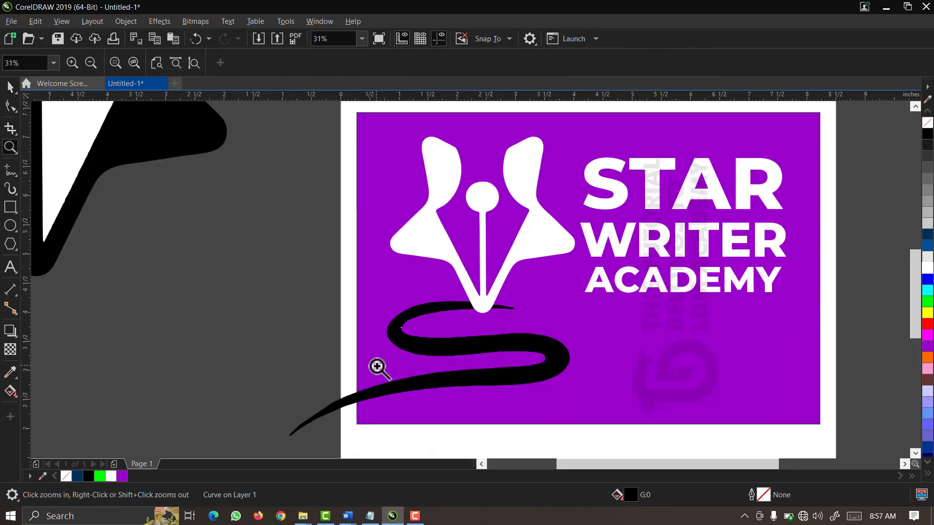
left_click_drag(573, 439, 529, 411)
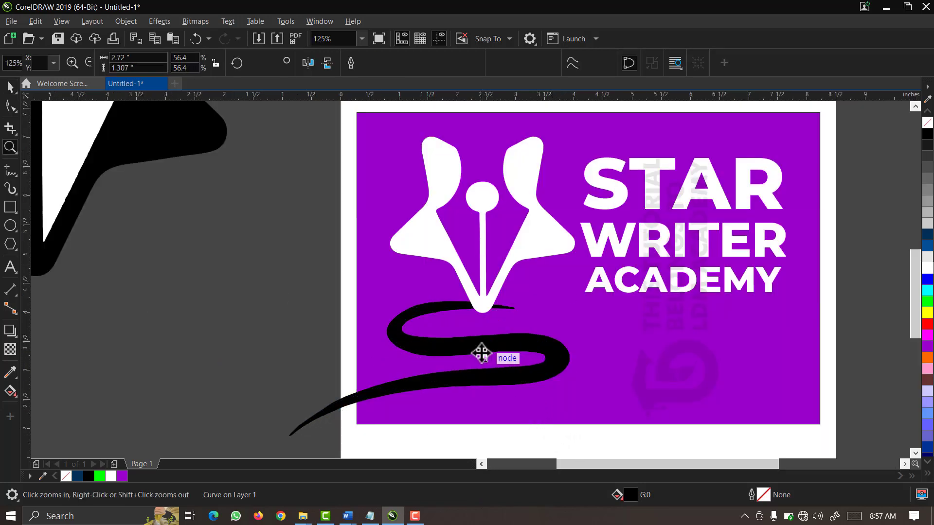
left_click_drag(479, 352, 510, 349)
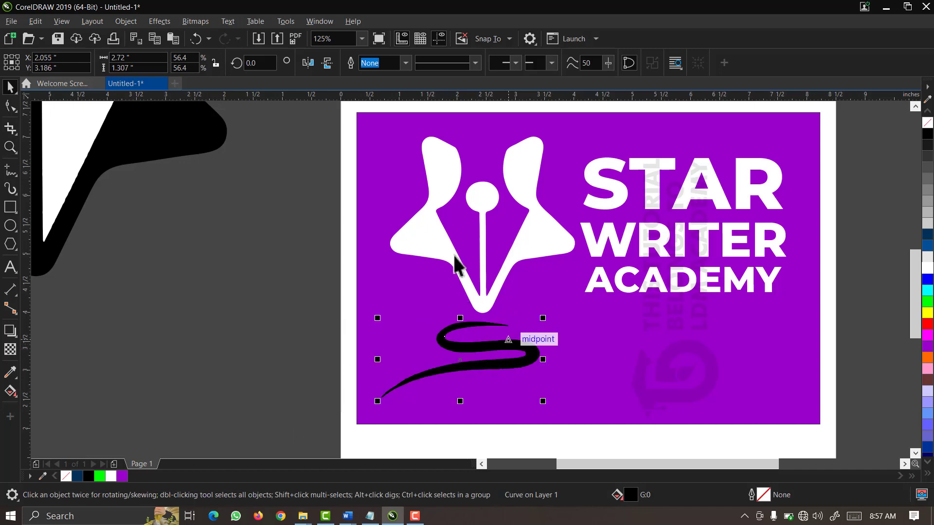
Mirror the squiggle vertically and fit it under the nib tip at about 2.28 x 1.1 inches.
left_click(326, 66)
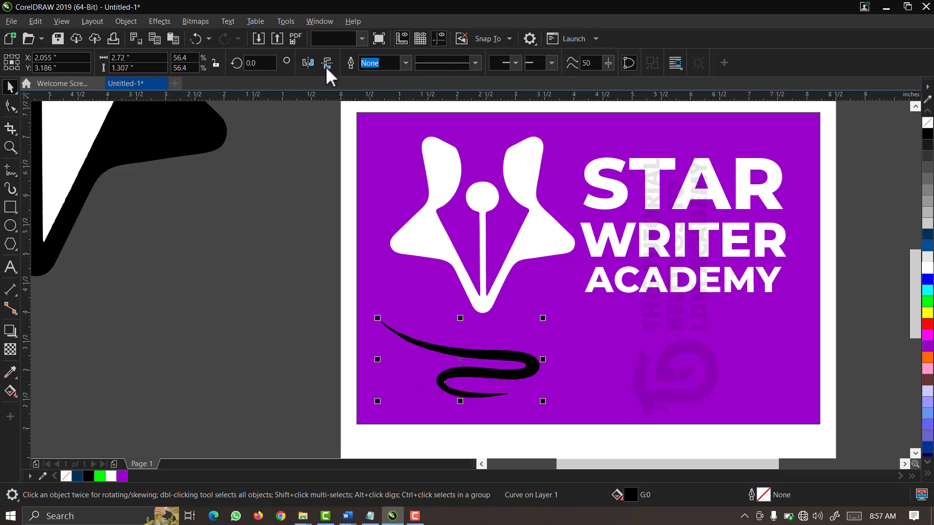
left_click_drag(474, 349, 481, 321)
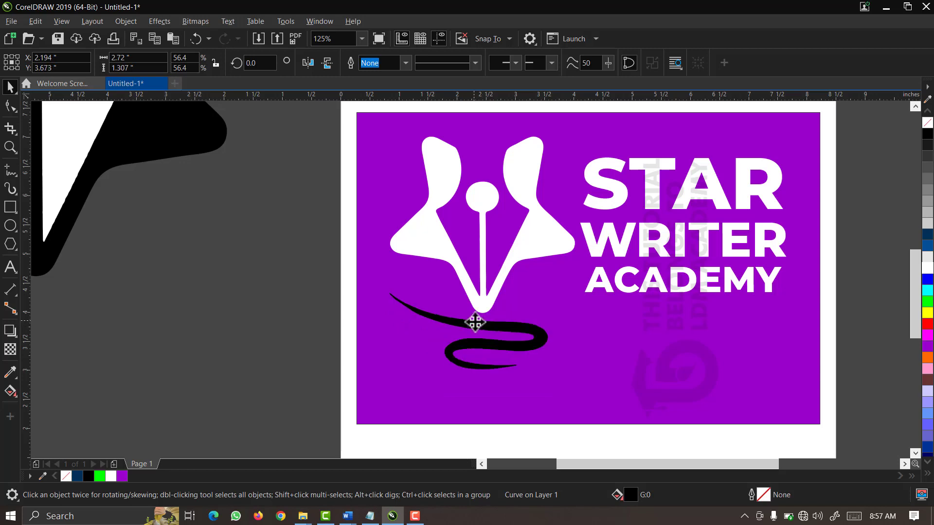
left_click_drag(385, 372, 412, 365)
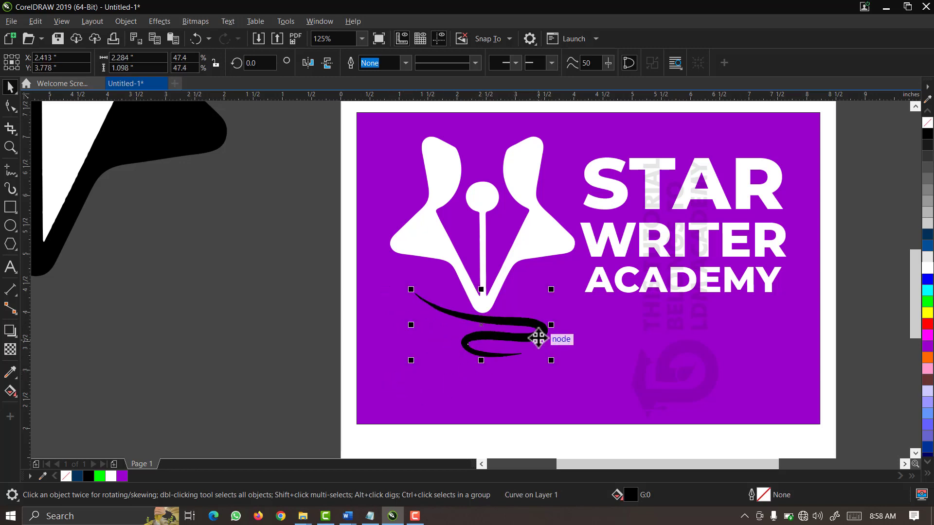
mouse_move(537, 335)
left_mouse_down()
mouse_move(535, 350)
mouse_move(530, 340)
left_mouse_up()
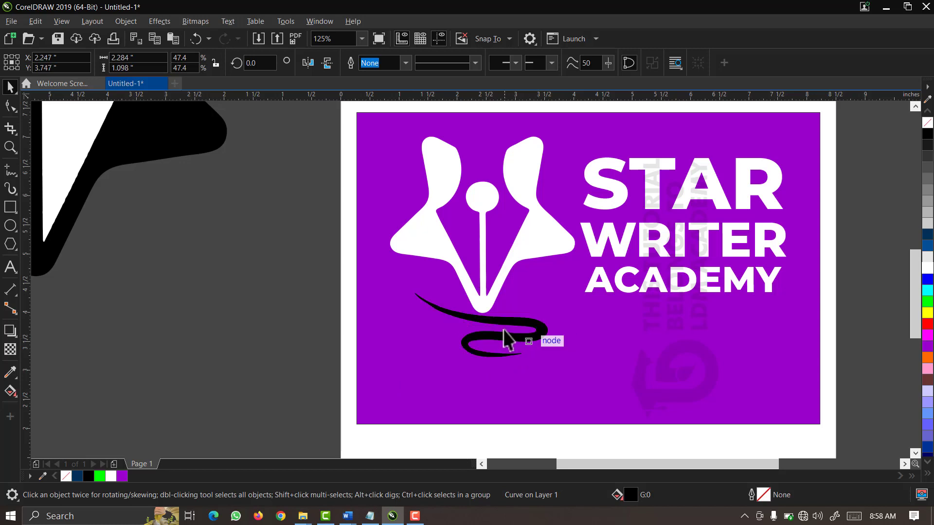
Ungroup all objects of the white logo so the star and the text lines are separate.
left_click(486, 316, "shift")
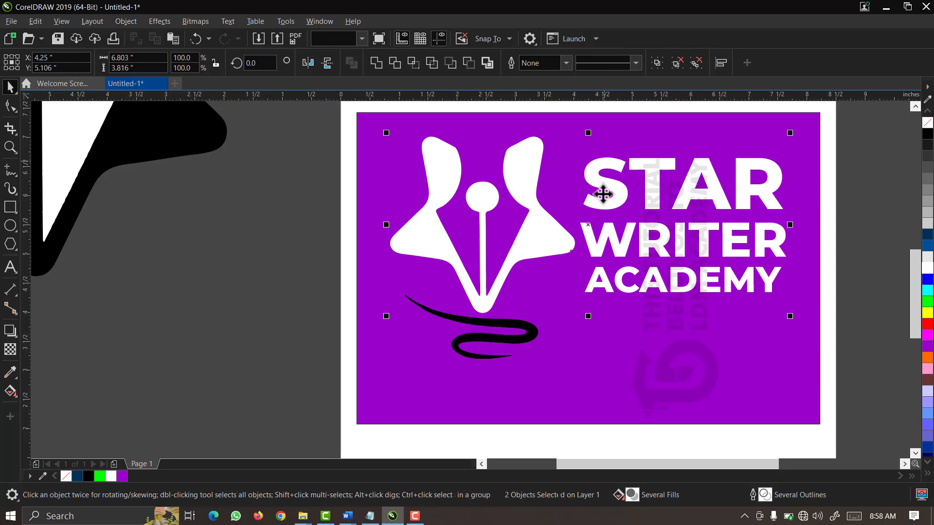
key("ctrl+g")
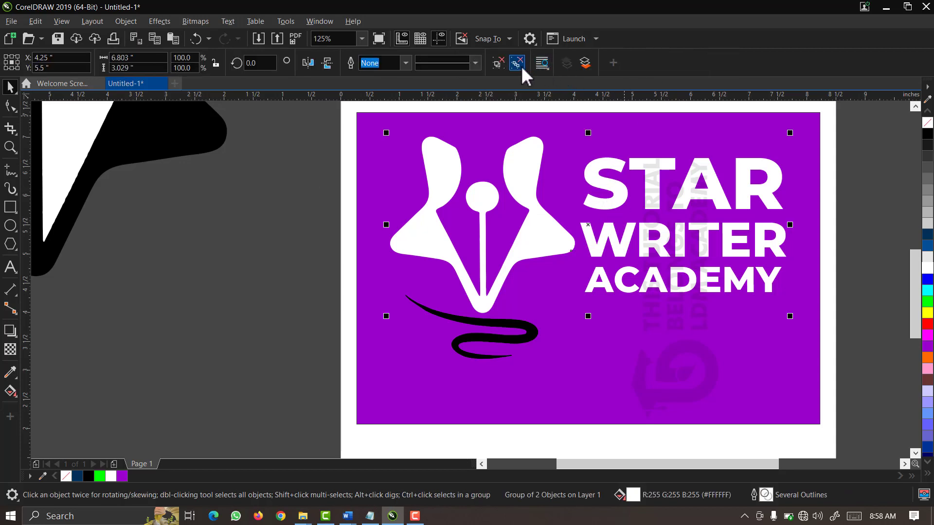
left_click(520, 65)
Try to align the centres of the star and the squiggle on one vertical axis.
left_click_drag(309, 115, 610, 395)
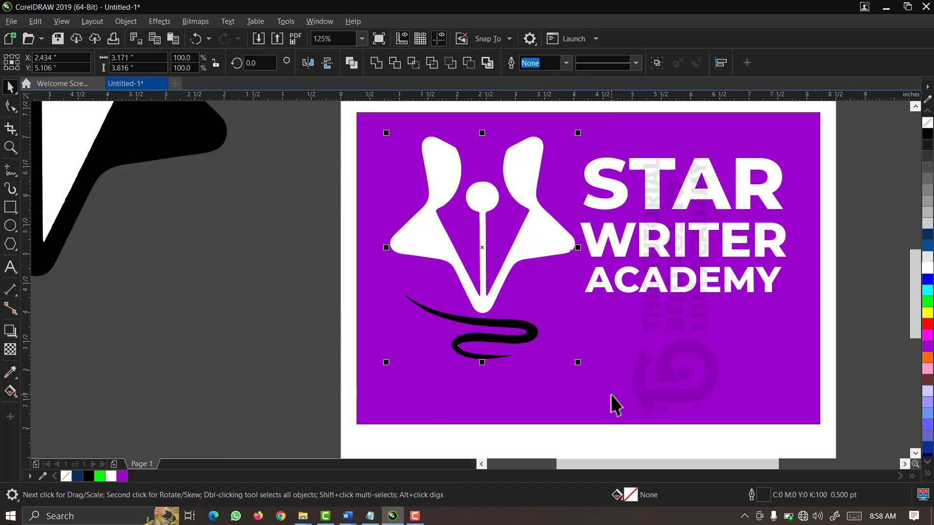
key("c")
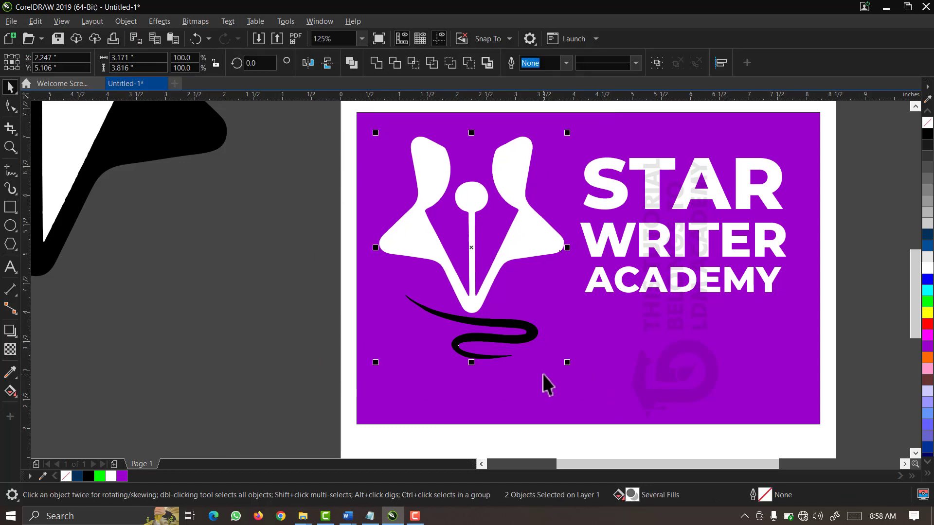
key("Right")
left_click(274, 282)
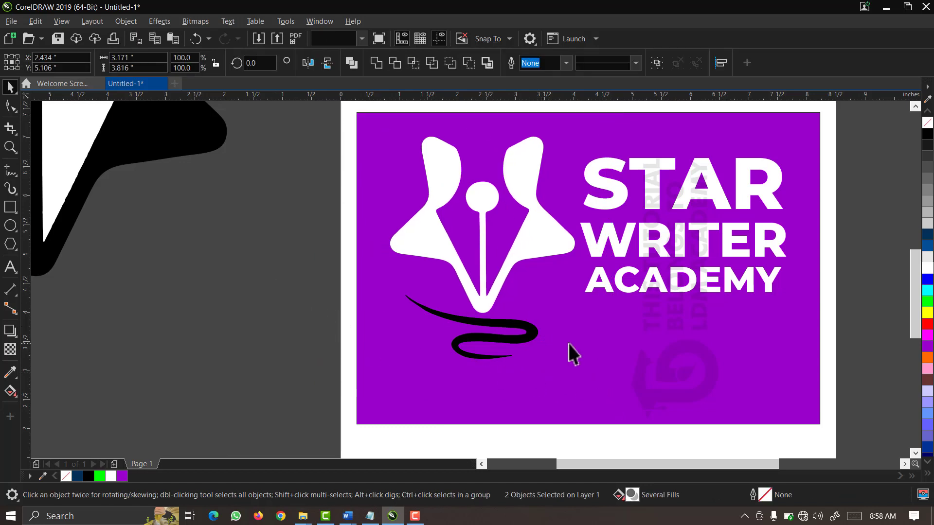
Move the squiggle slightly up and outward against the nib tip and fill it white.
left_click(522, 328)
scroll(522, 326, "up", 1)
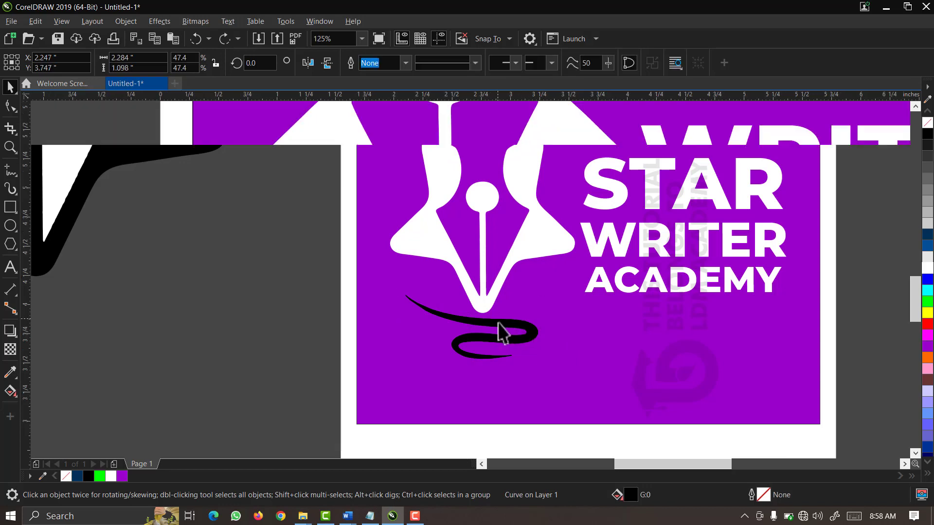
left_click_drag(497, 321, 492, 313)
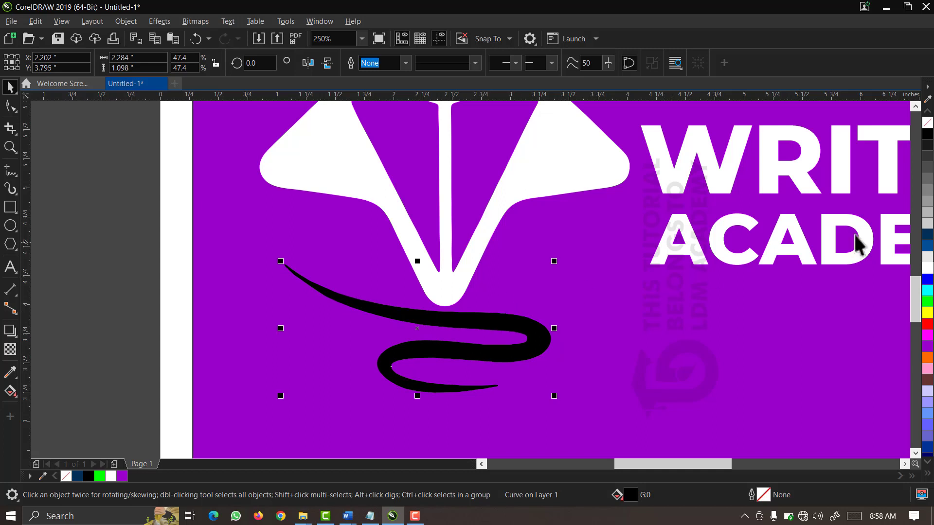
left_click(929, 269)
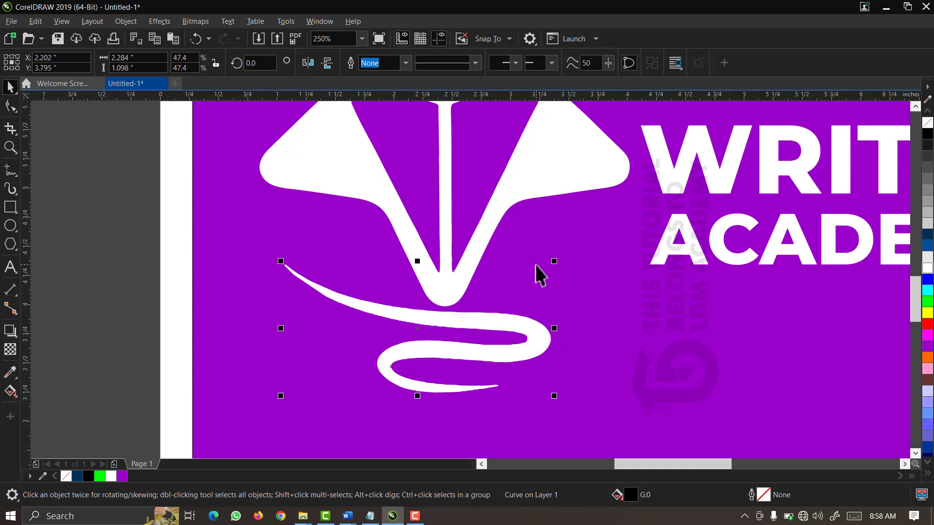
Group the star with the squiggle beneath it.
scroll(404, 218, "down", 2)
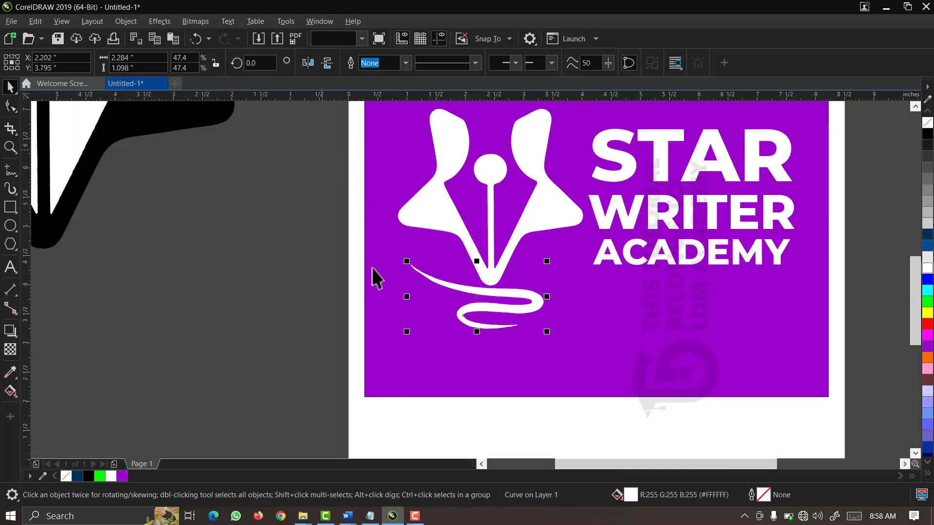
left_click_drag(325, 367, 701, 95)
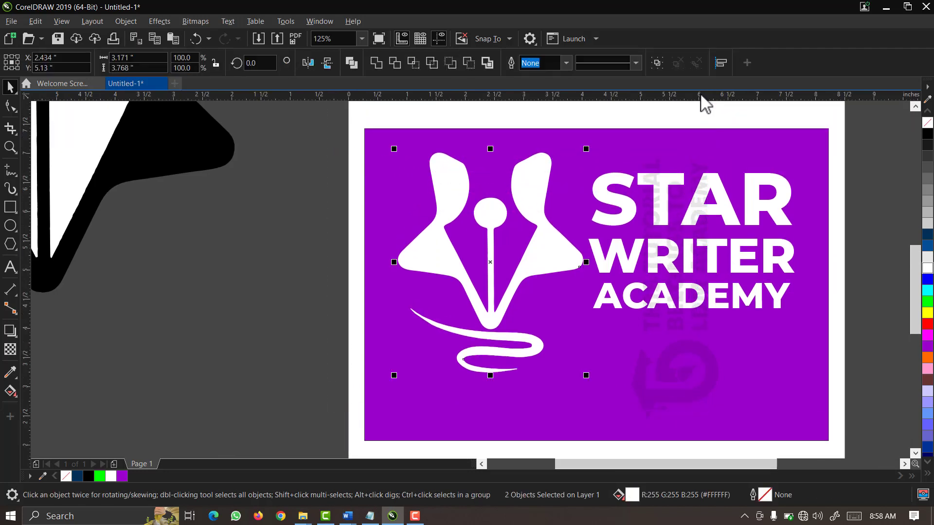
scroll(640, 248, "down", 2)
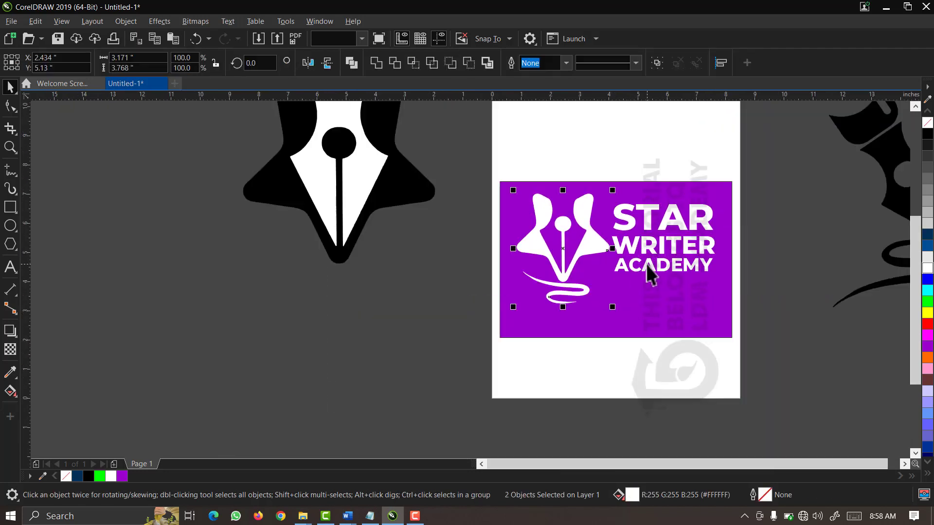
left_click(646, 264)
left_click(660, 263, "ctrl")
left_click(762, 200)
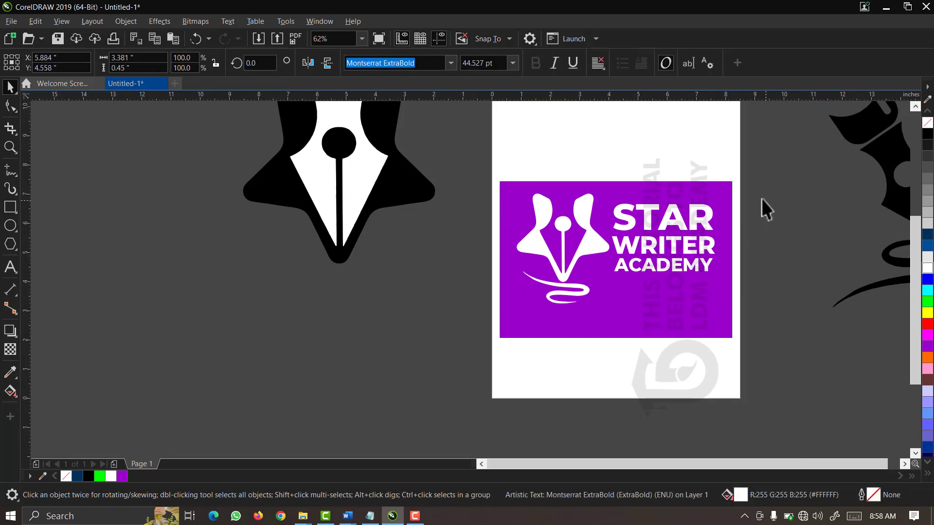
Scale the star and squiggle group down in proportion to about 2.64 x 3.14 inches.
left_click(592, 248)
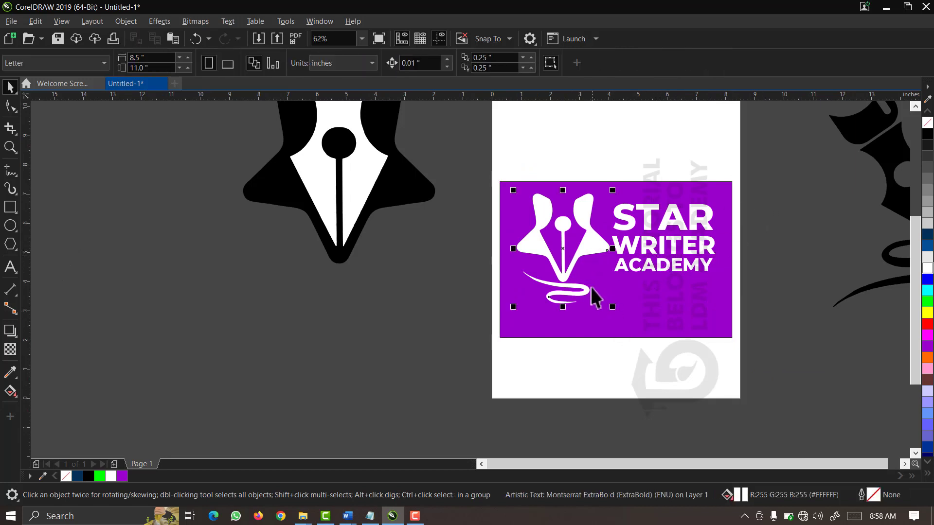
left_click(590, 247)
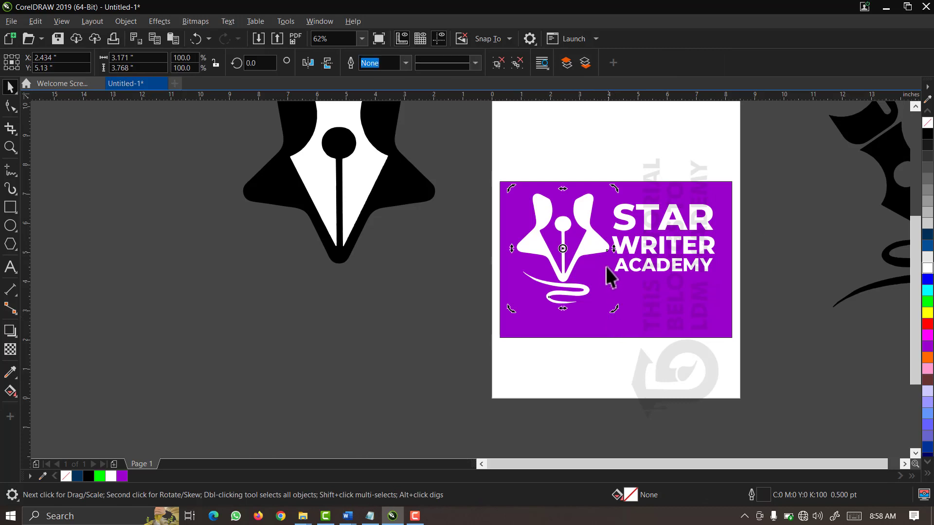
left_click(596, 251)
left_click_drag(613, 308, 596, 286)
Group the STAR, WRITER and ACADEMY text lines and move the group closer to the star, aligned with the star group's middle.
key("F2")
left_click_drag(463, 163, 809, 342)
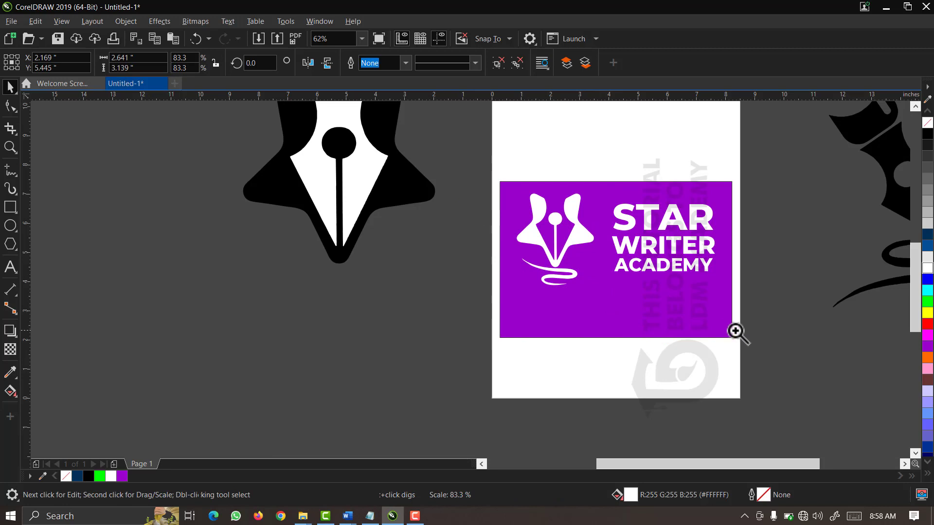
key("z")
left_click(540, 360)
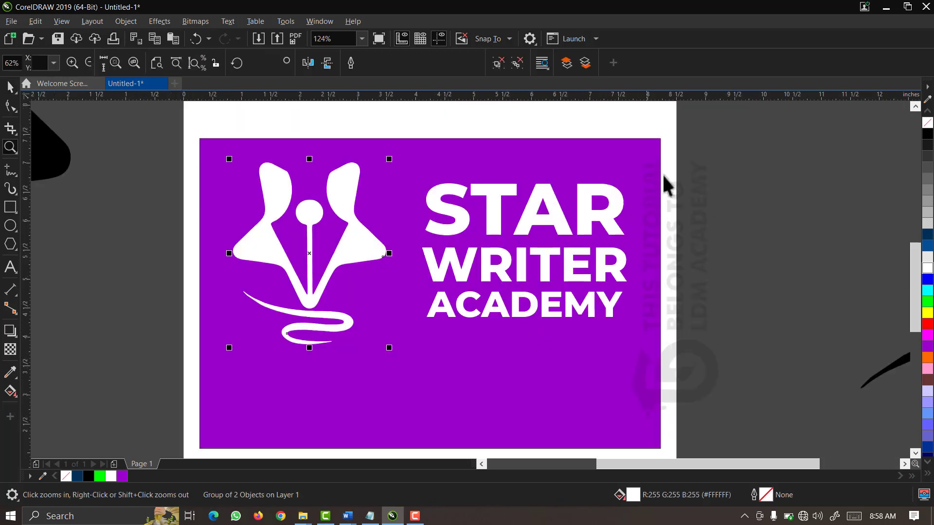
key("space")
left_click_drag(665, 165, 360, 387)
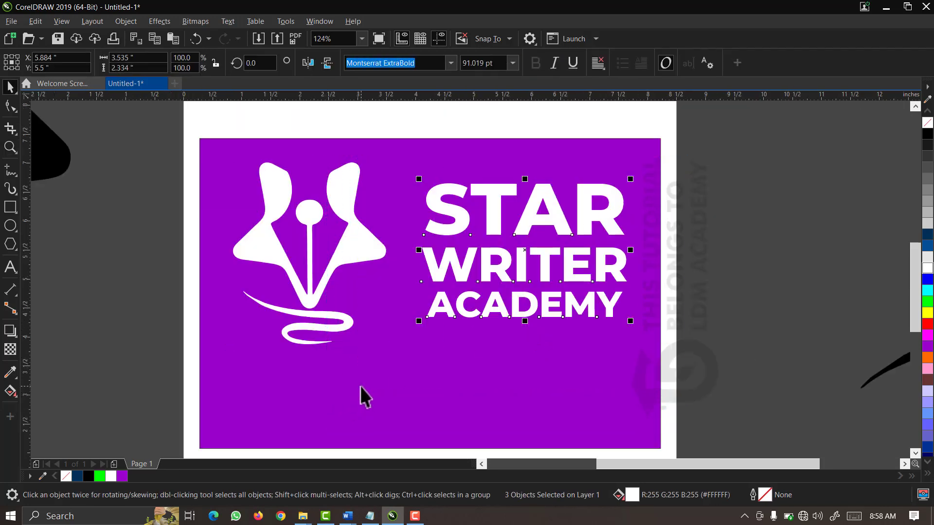
key("ctrl+g")
left_click_drag(482, 264, 463, 269)
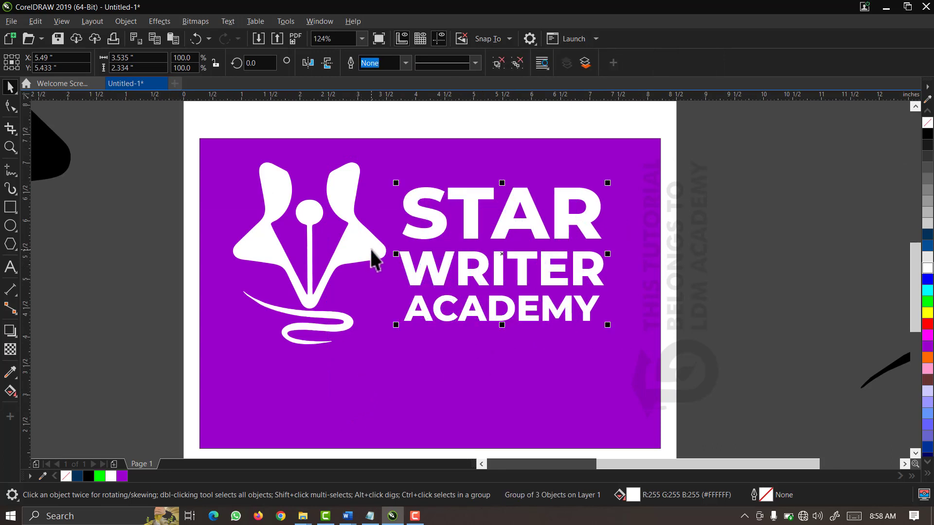
left_click(371, 254, "shift")
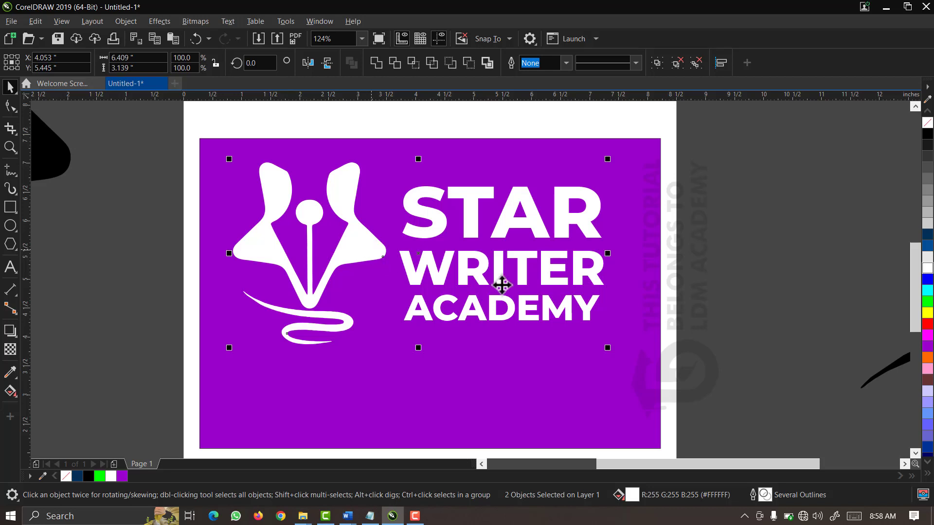
Shorten the purple rectangle from its lower edge to about 4.1 inches high.
scroll(506, 282, "down", 2)
left_click(477, 363)
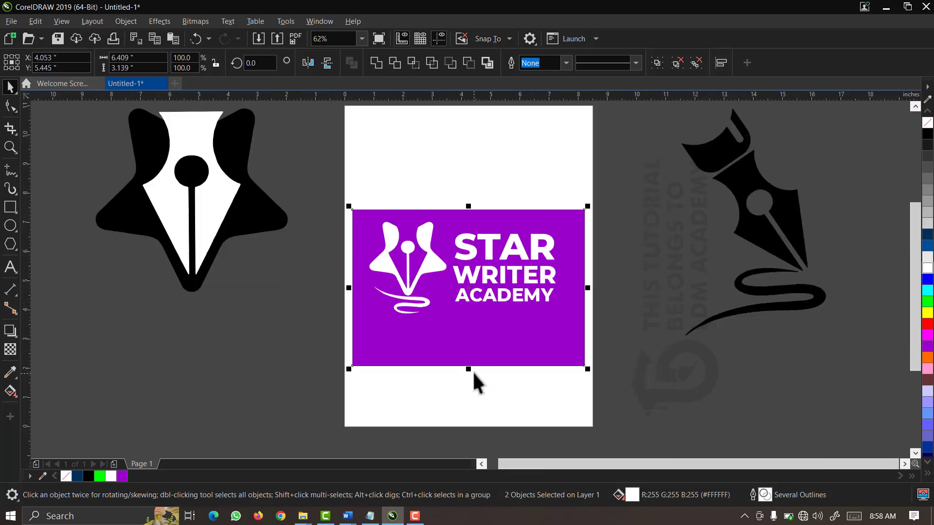
left_click_drag(468, 366, 481, 336)
Delete the leftover black star and the pen-and-squiggle artwork on either side of the page.
scroll(197, 224, "down", 2)
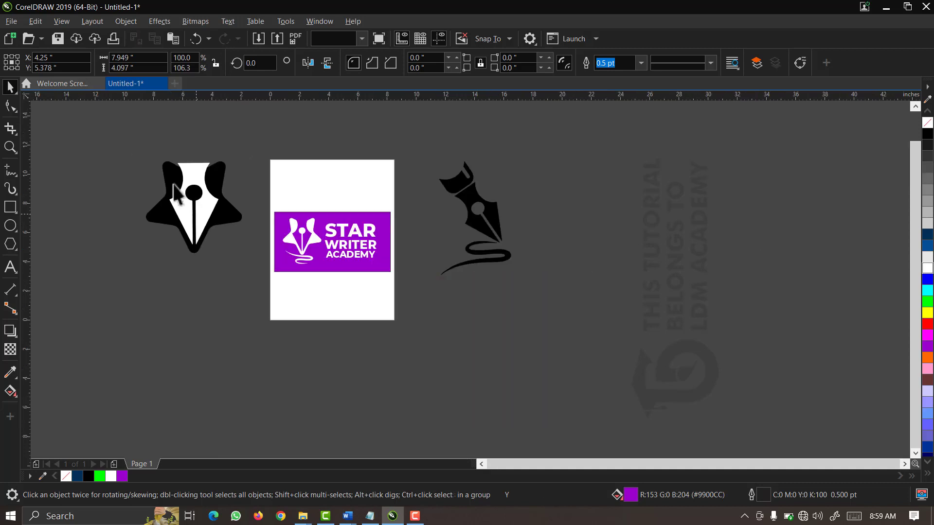
left_click_drag(126, 137, 255, 288)
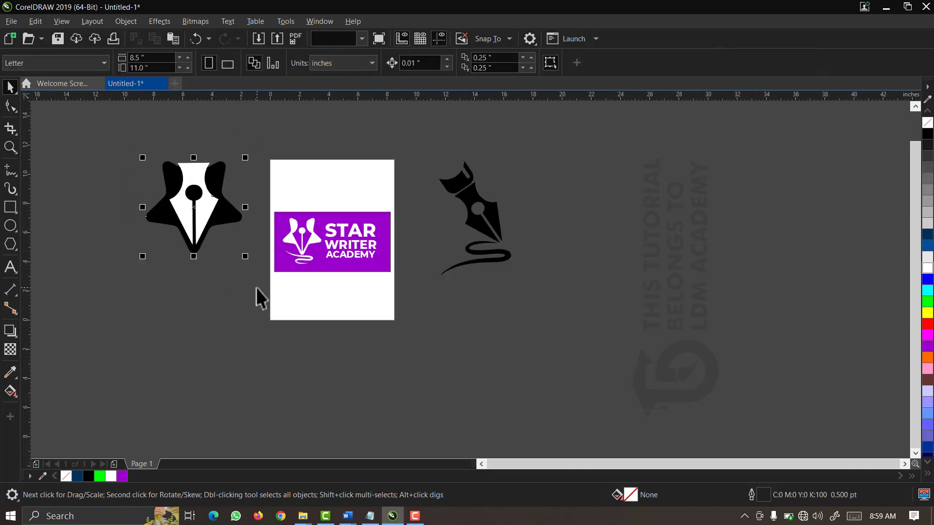
key("Delete")
left_click_drag(557, 139, 407, 299)
key("Delete")
left_click_drag(399, 208, 267, 283)
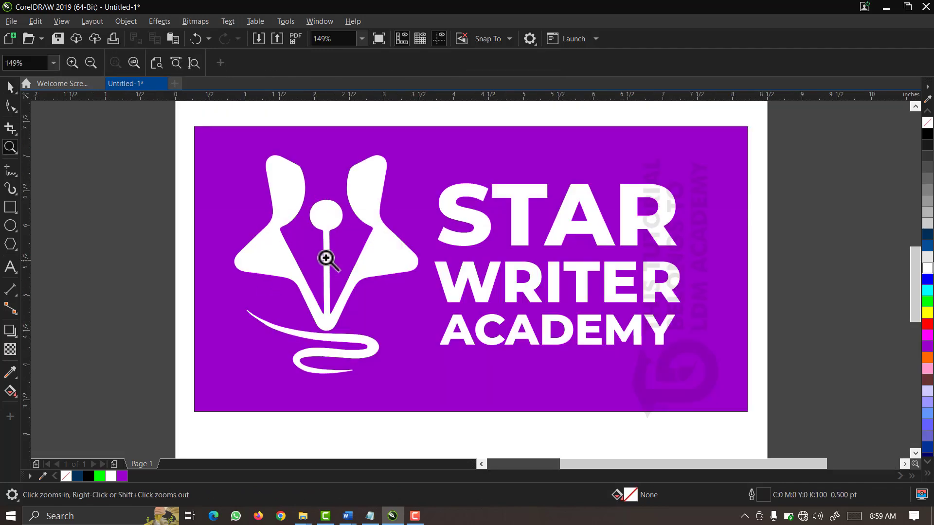
key("space")
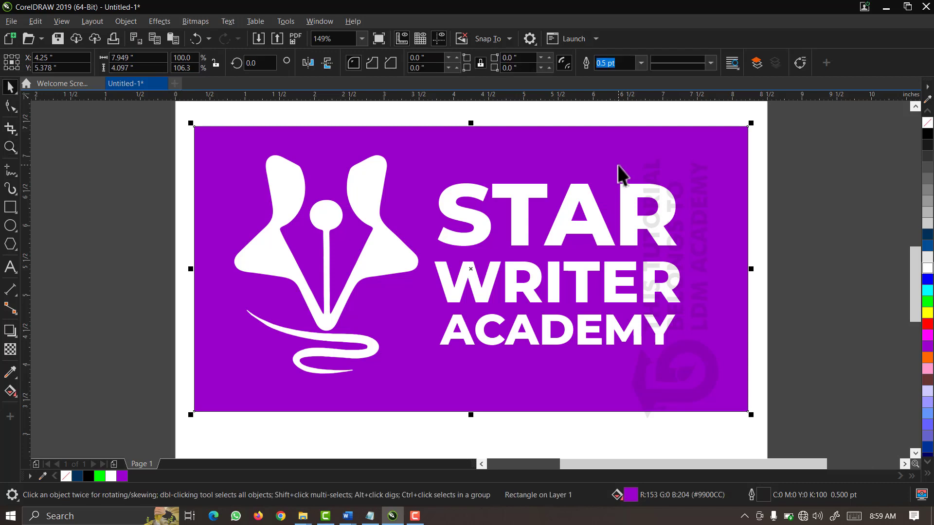